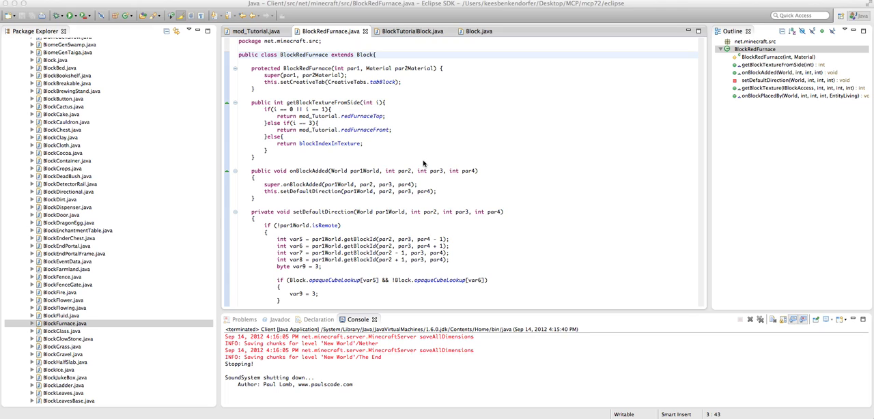
- Make BlockRedFurnace extend BlockContainer, save, and add blank lines after onBlockPlacedBy
{"action": "left_click", "coordinate": [478, 24]}
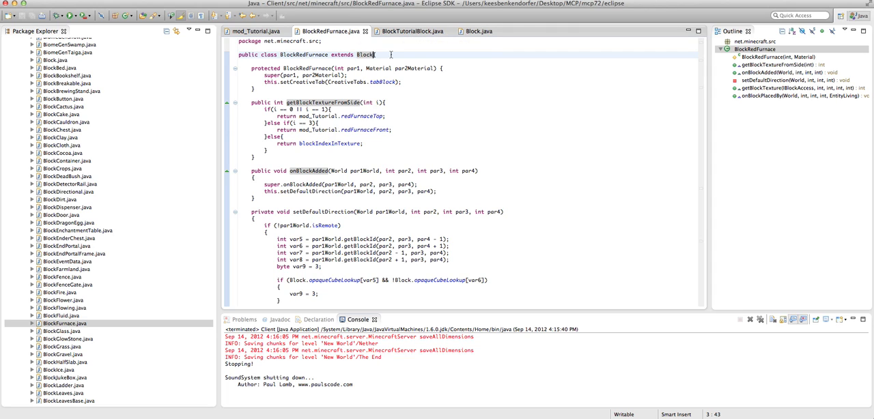
{"action": "scroll", "coordinate": [401, 75], "scroll_direction": "down", "scroll_amount": 10}
{"action": "scroll", "coordinate": [400, 75], "scroll_direction": "down", "scroll_amount": 10}
{"action": "scroll", "coordinate": [375, 55], "scroll_direction": "up", "scroll_amount": 20}
{"action": "scroll", "coordinate": [351, 61], "scroll_direction": "down", "scroll_amount": 2}
{"action": "scroll", "coordinate": [352, 61], "scroll_direction": "down", "scroll_amount": 10}
{"action": "scroll", "coordinate": [410, 65], "scroll_direction": "up", "scroll_amount": 5}
{"action": "scroll", "coordinate": [456, 70], "scroll_direction": "up", "scroll_amount": 7}
{"action": "type", "text": "Container"}
{"action": "key", "text": "ctrl+s"}
{"action": "mouse_move", "coordinate": [304, 55]}
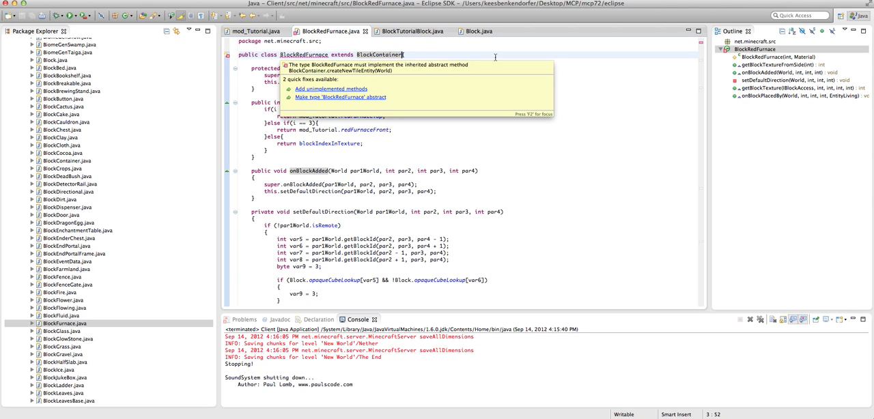
{"action": "scroll", "coordinate": [459, 80], "scroll_direction": "down", "scroll_amount": 15}
{"action": "scroll", "coordinate": [459, 80], "scroll_direction": "up", "scroll_amount": 15}
{"action": "scroll", "coordinate": [381, 57], "scroll_direction": "down", "scroll_amount": 3}
{"action": "scroll", "coordinate": [381, 57], "scroll_direction": "down", "scroll_amount": 5}
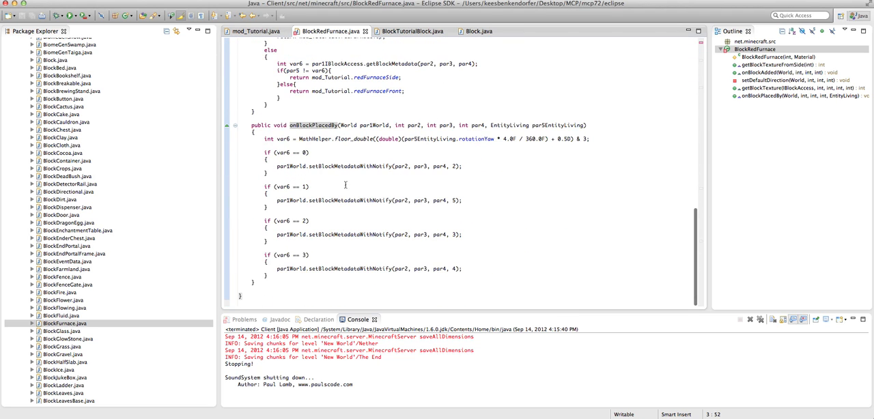
{"action": "left_click", "coordinate": [255, 282]}
{"action": "key", "text": "Return"}
{"action": "key", "text": "Return"}
{"action": "scroll", "coordinate": [340, 144], "scroll_direction": "down", "scroll_amount": 1}
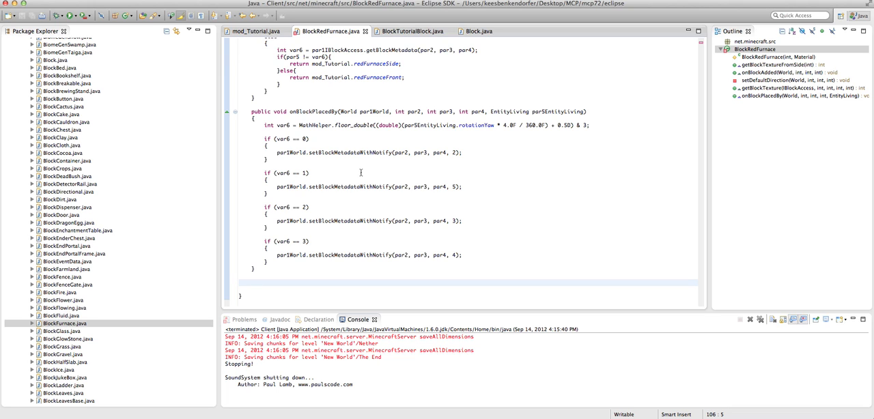
{"action": "scroll", "coordinate": [105, 169], "scroll_direction": "up", "scroll_amount": 10}
{"action": "scroll", "coordinate": [154, 177], "scroll_direction": "down", "scroll_amount": 2}
{"action": "scroll", "coordinate": [154, 176], "scroll_direction": "down", "scroll_amount": 10}
{"action": "scroll", "coordinate": [153, 176], "scroll_direction": "down", "scroll_amount": 8}
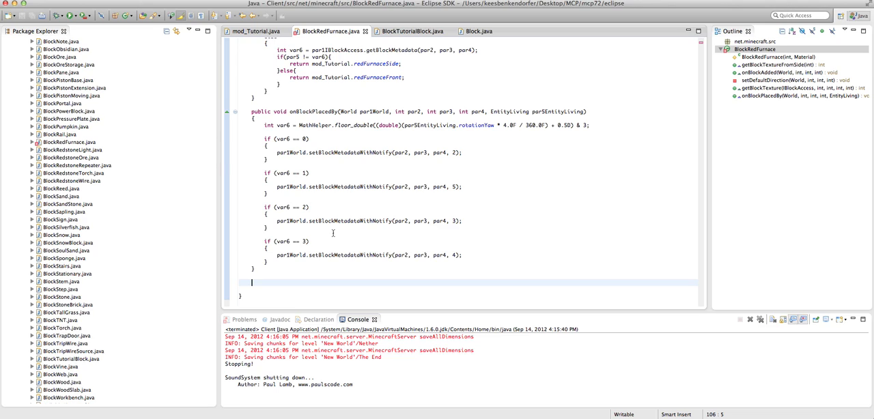
{"action": "type", "text": "public TileEntit"}
- Write createNewTileEntity(World world) returning new TileEntityFurnace() and save
{"action": "key", "text": "BackSpace"}
{"action": "key", "text": "BackSpace"}
{"action": "key", "text": "BackSpace"}
{"action": "type", "text": "tity "}
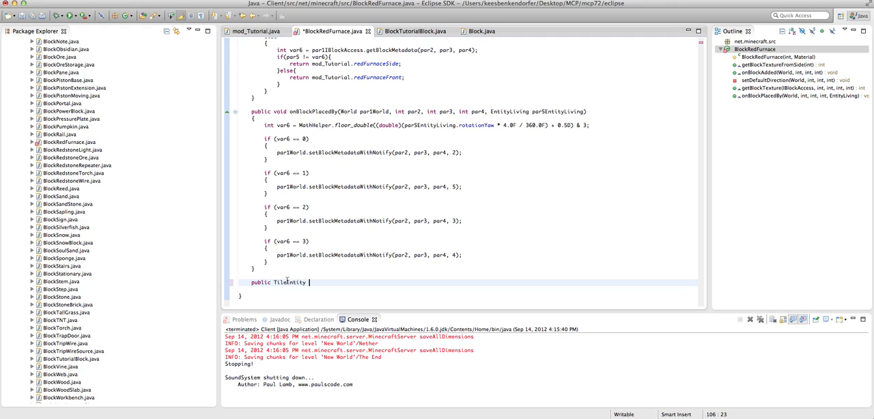
{"action": "type", "text": "createNewTileEntity(World world){"}
{"action": "key", "text": "Return"}
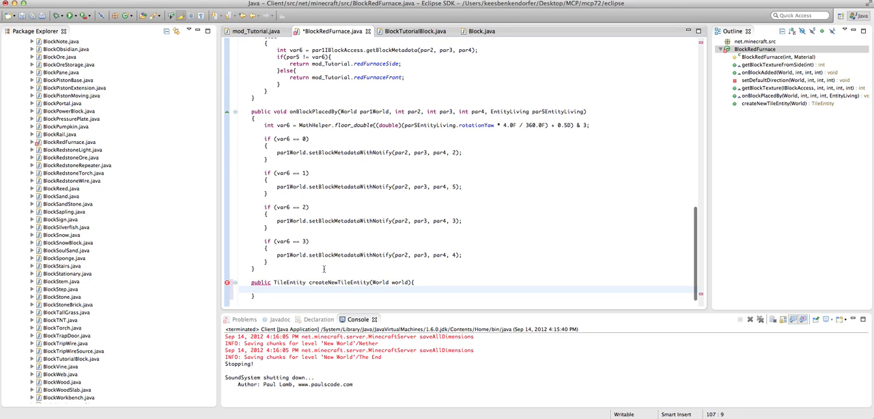
{"action": "key", "text": "ctrl+s"}
{"action": "type", "text": "return new TileEntity"}
{"action": "key", "text": "BackSpace"}
{"action": "key", "text": "BackSpace"}
{"action": "key", "text": "BackSpace"}
{"action": "key", "text": "BackSpace"}
{"action": "type", "text": "tity"}
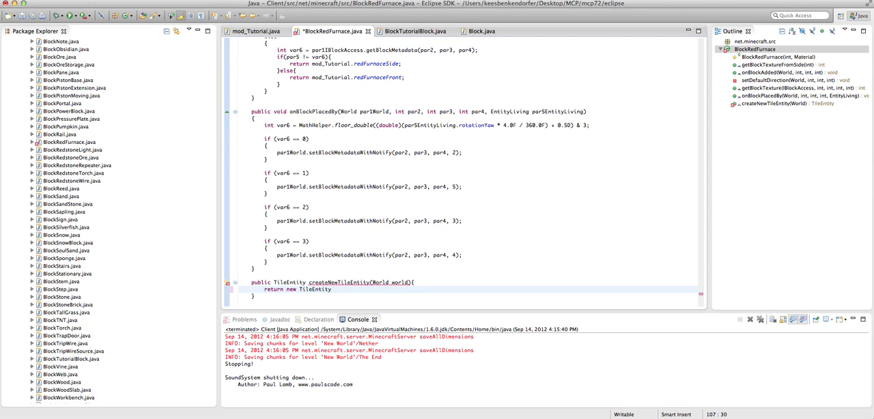
{"action": "type", "text": "Furnace"}
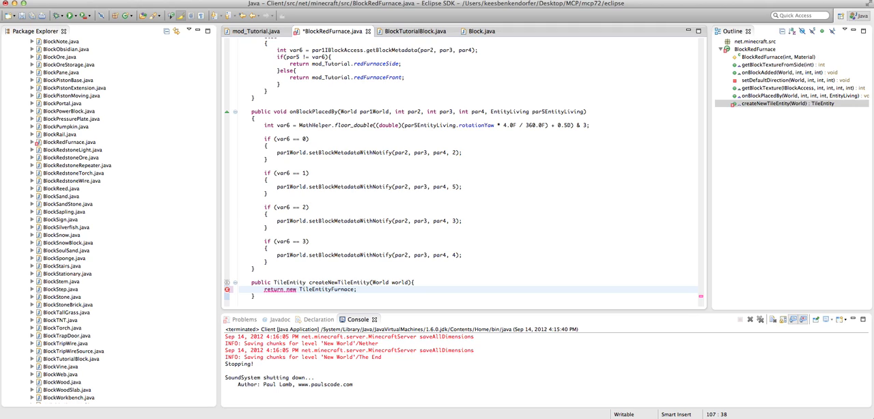
{"action": "type", "text": "("}
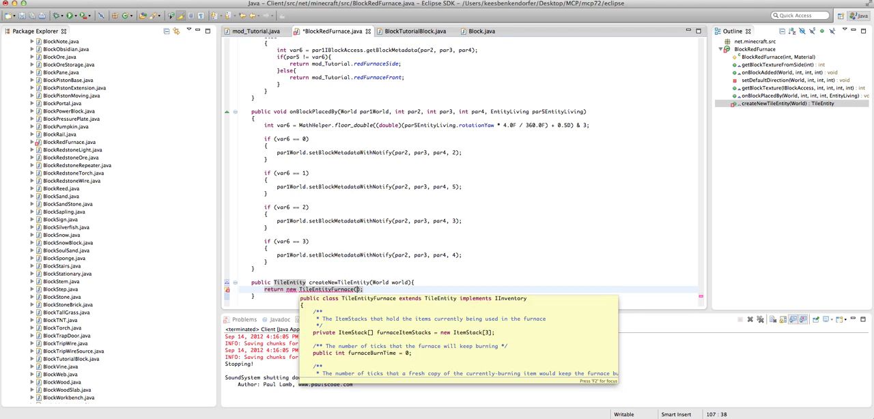
{"action": "key", "text": "super+s"}
{"action": "scroll", "coordinate": [385, 272], "scroll_direction": "down", "scroll_amount": 1}
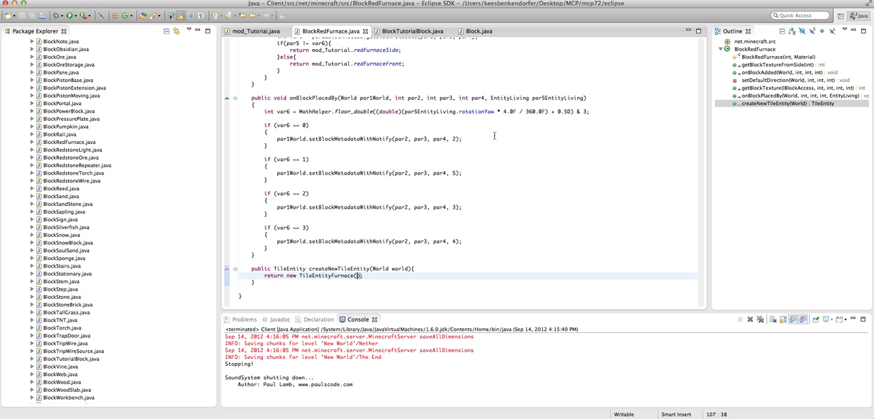
- Start a public boolean onBlockActivated method below createNewTileEntity
{"action": "left_click", "coordinate": [258, 289]}
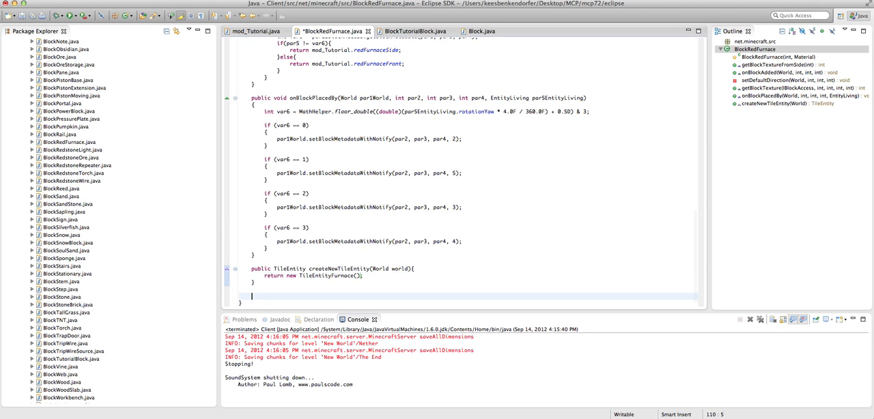
{"action": "key", "text": "Return"}
{"action": "key", "text": "Return"}
{"action": "key", "text": "Up"}
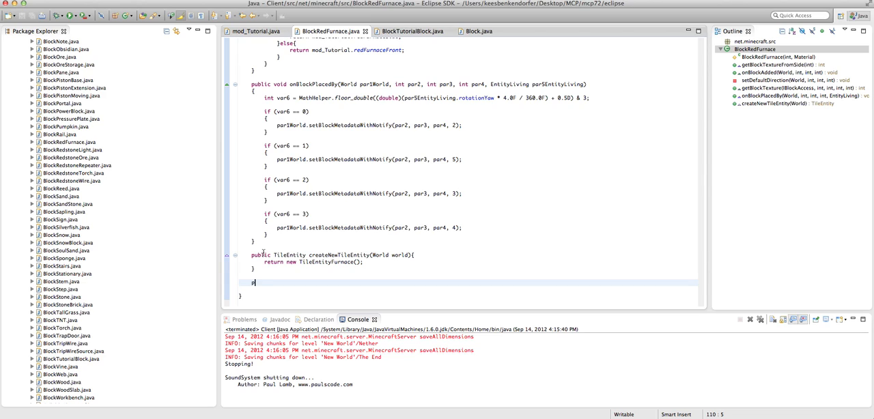
{"action": "type", "text": "public bo"}
{"action": "key", "text": "BackSpace"}
{"action": "key", "text": "BackSpace"}
{"action": "type", "text": "boolean onBlockActivated"}
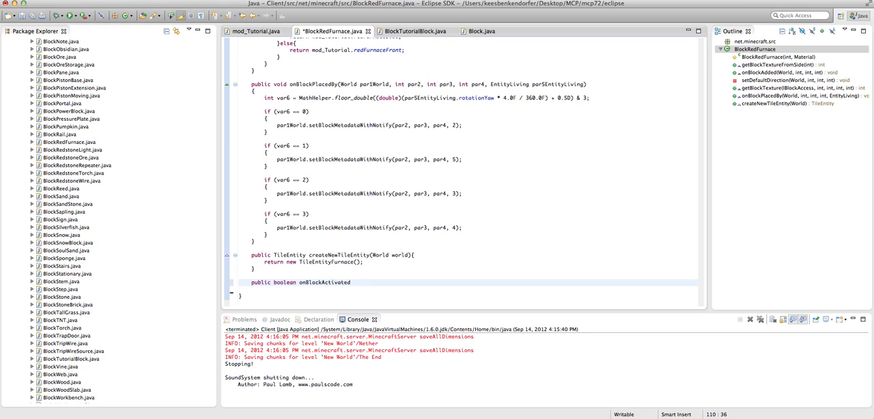
{"action": "type", "text": "(World world,int x, int y, int z,  "}
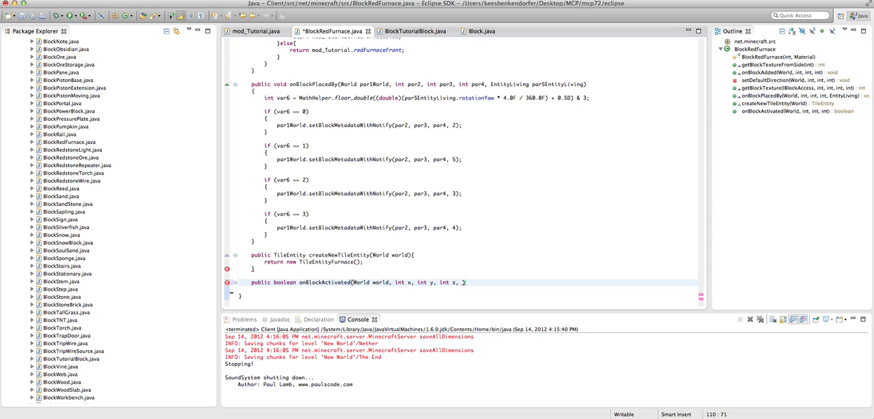
{"action": "type", "text": "int par4,"}
{"action": "type", "text": "EntityPlayer "}
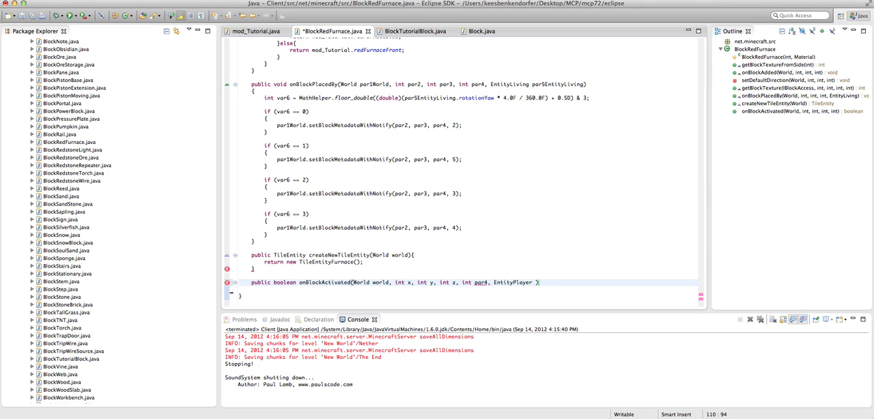
{"action": "type", "text": "player, int par5"}
- Finish the parameters world, x, y, z, player, par6–par9, open the body and save
{"action": "key", "text": "BackSpace"}
{"action": "type", "text": "6, int par"}
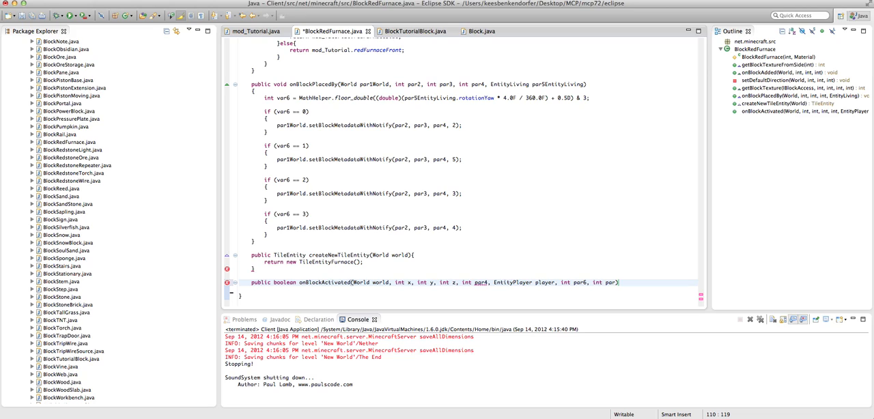
{"action": "type", "text": "7, int"}
{"action": "key", "text": "BackSpace"}
{"action": "key", "text": "BackSpace"}
{"action": "key", "text": "BackSpace"}
{"action": "key", "text": "BackSpace"}
{"action": "key", "text": "BackSpace"}
{"action": "key", "text": "BackSpace"}
{"action": "key", "text": "BackSpace"}
{"action": "key", "text": "BackSpace"}
{"action": "key", "text": "BackSpace"}
{"action": "key", "text": "BackSpace"}
{"action": "key", "text": "BackSpace"}
{"action": "key", "text": "BackSpace"}
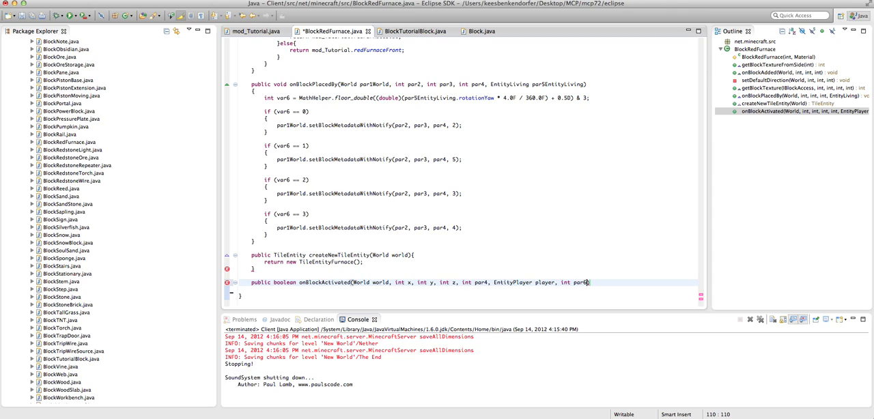
{"action": "type", "text": ", float par7, flo"}
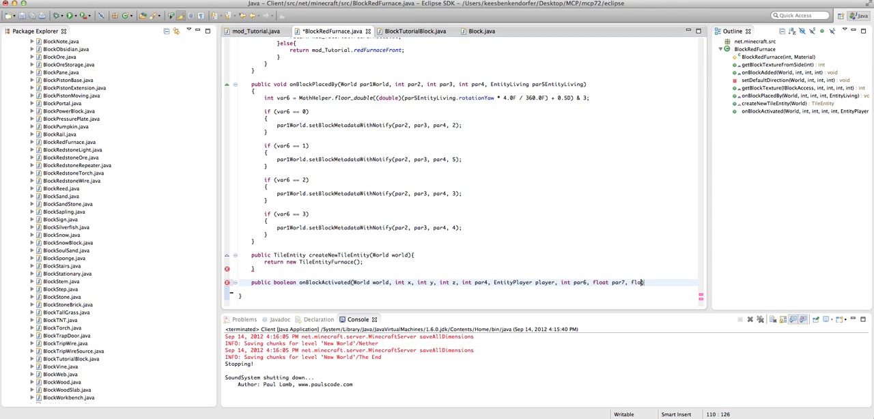
{"action": "type", "text": "at par"}
{"action": "type", "text": "8, a"}
{"action": "key", "text": "BackSpace"}
{"action": "type", "text": "float par9"}
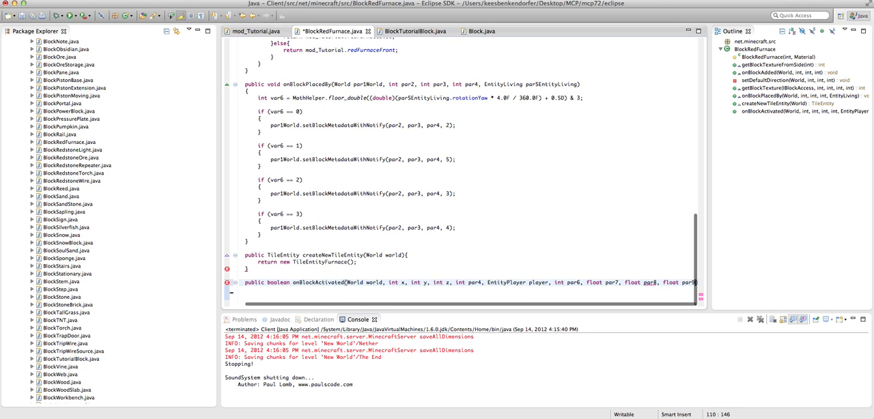
{"action": "type", "text": ") {"}
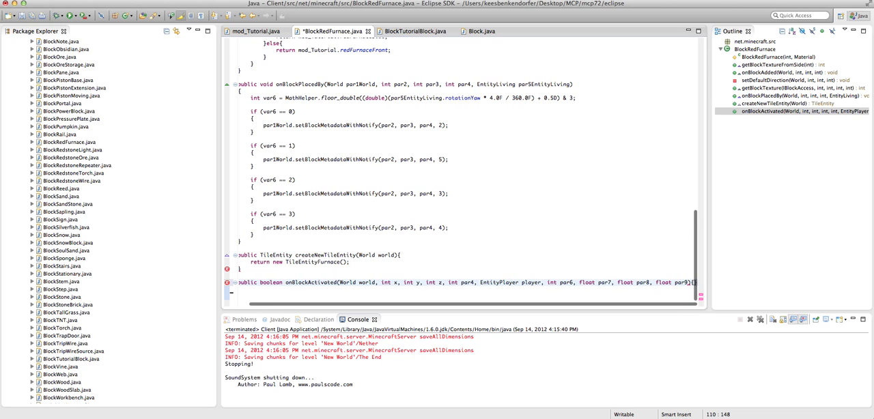
{"action": "key", "text": "Return"}
{"action": "key", "text": "ctrl+s"}
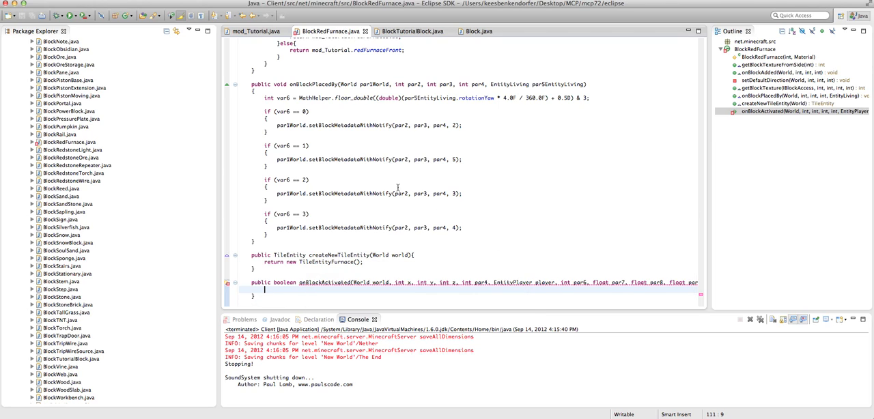
{"action": "scroll", "coordinate": [396, 191], "scroll_direction": "down", "scroll_amount": 1}
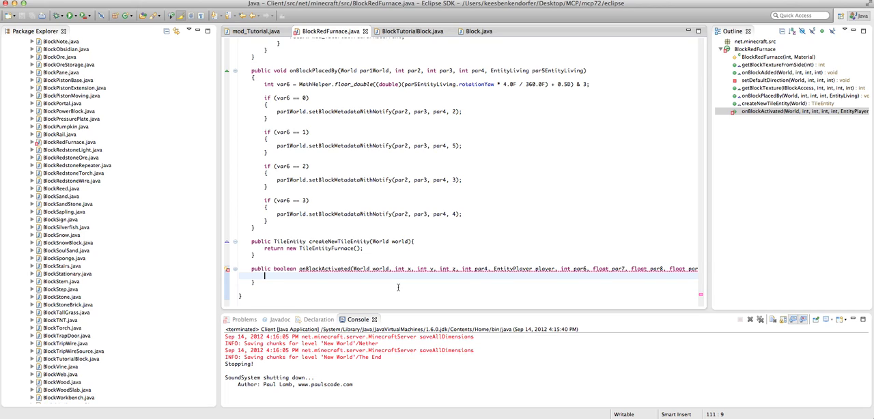
{"action": "type", "text": "if(world.is"}
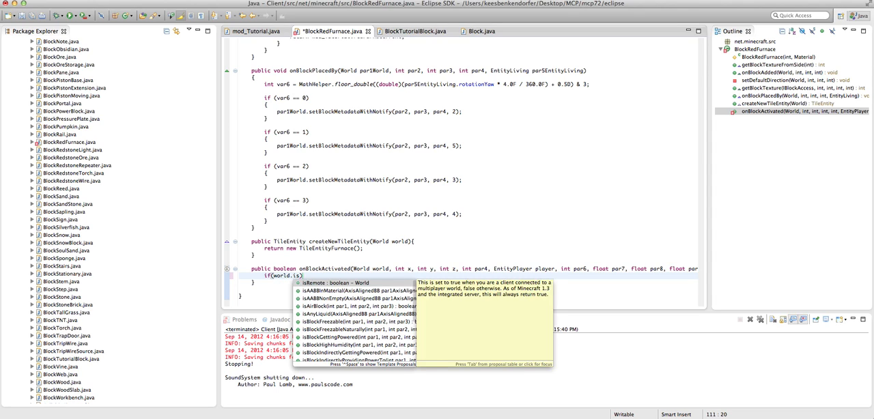
- Add if(world.isRemote){ return true; } else { ... } and save
{"action": "key", "text": "Return"}
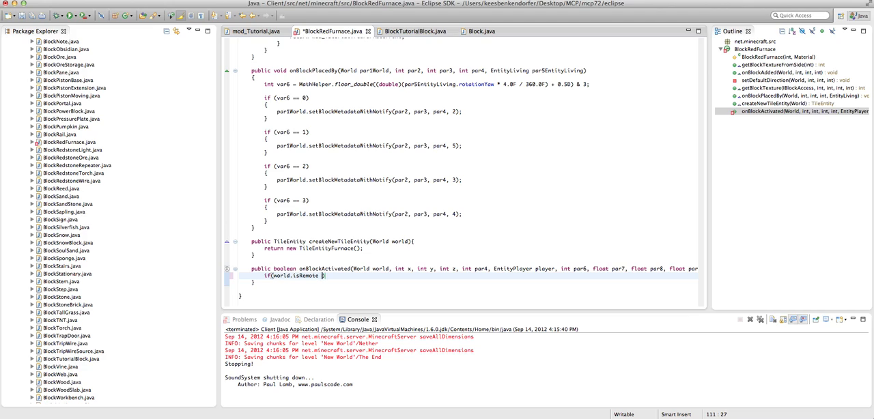
{"action": "key", "text": "BackSpace"}
{"action": "type", "text": "){"}
{"action": "key", "text": "Return"}
{"action": "key", "text": "super+s"}
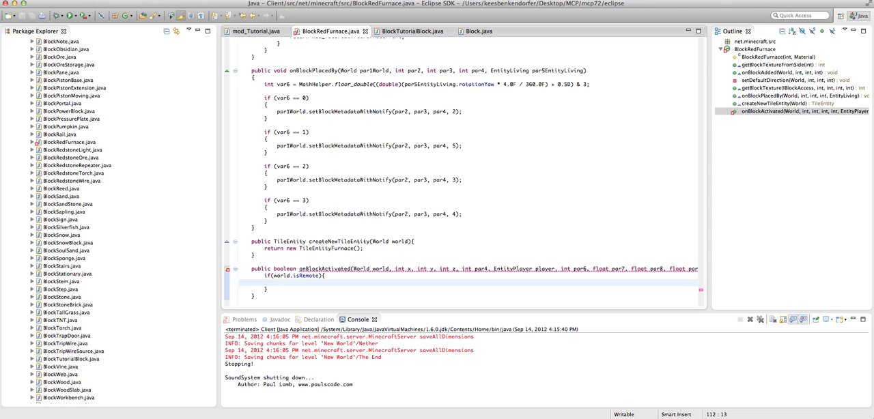
{"action": "type", "text": "return "}
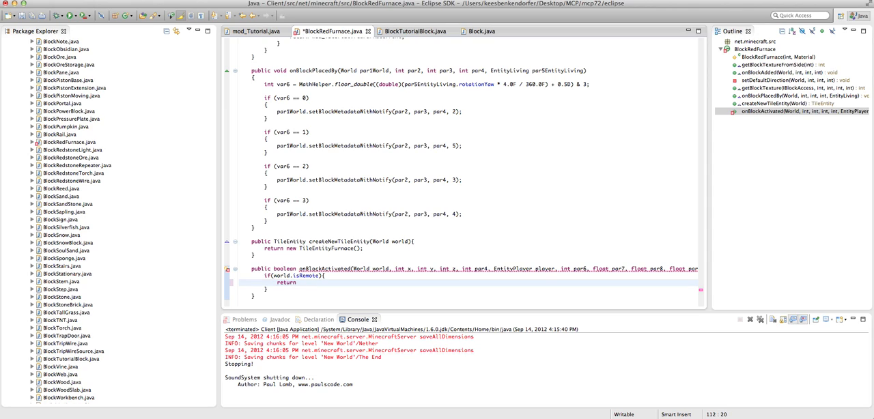
{"action": "type", "text": "true;"}
{"action": "key", "text": "super+s"}
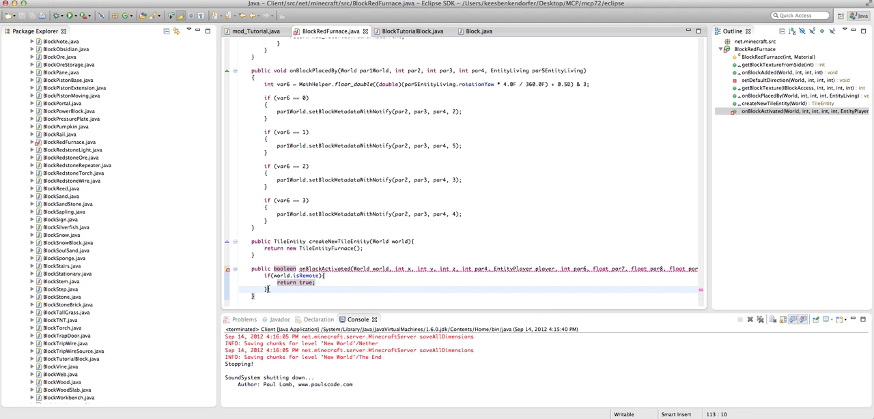
{"action": "left_click", "coordinate": [269, 290]}
{"action": "type", "text": "else{}"}
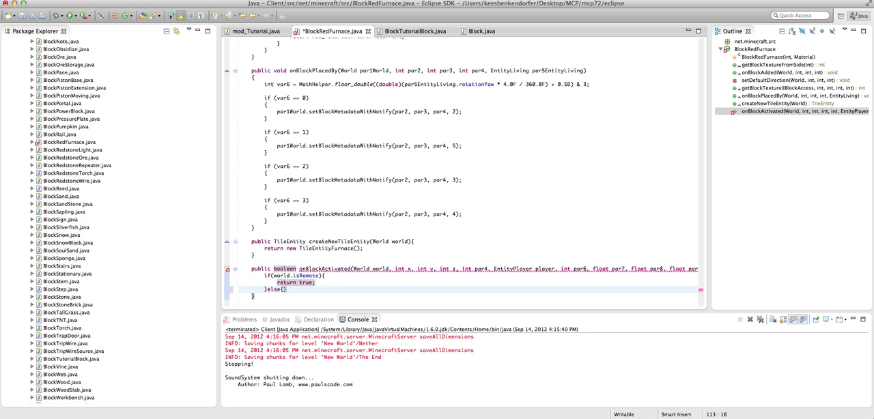
{"action": "key", "text": "Return"}
{"action": "key", "text": "ctrl+s"}
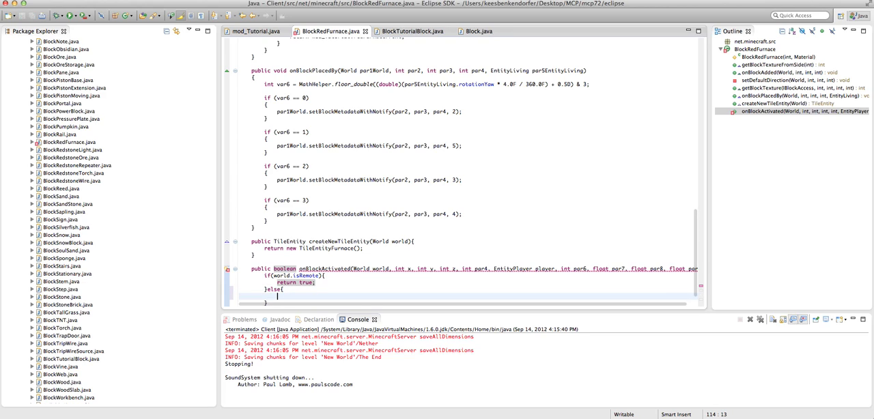
{"action": "type", "text": "Ti"}
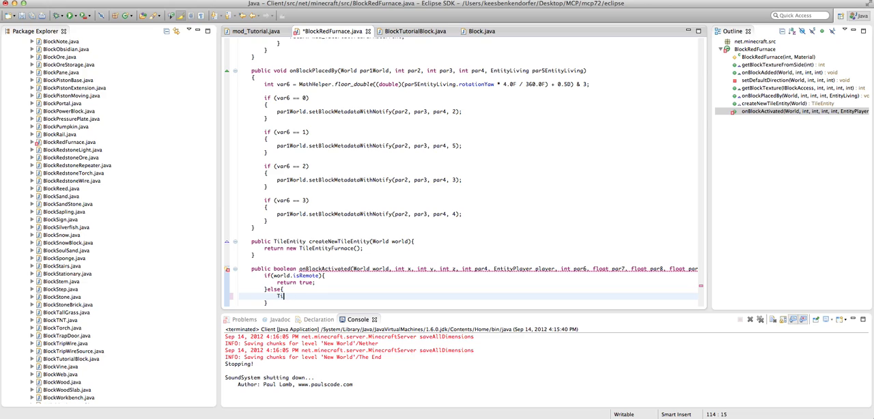
{"action": "type", "text": "leEn"}
{"action": "type", "text": "tityFurn"}
{"action": "type", "text": "ace "}
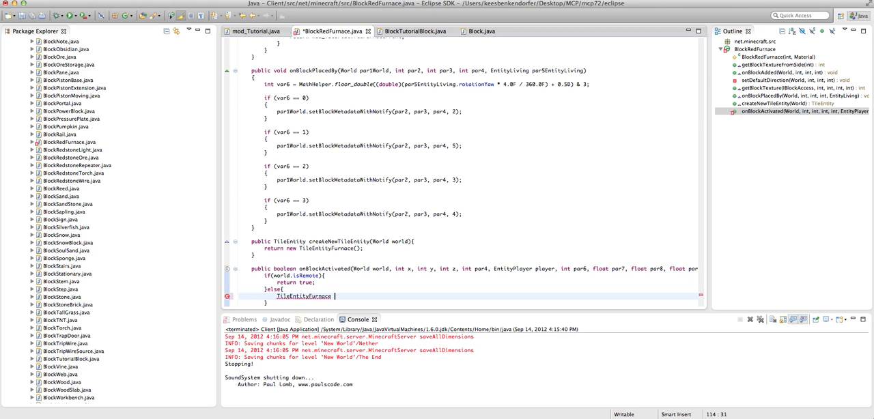
{"action": "type", "text": "tEntity = "}
{"action": "type", "text": "(TileEnti"}
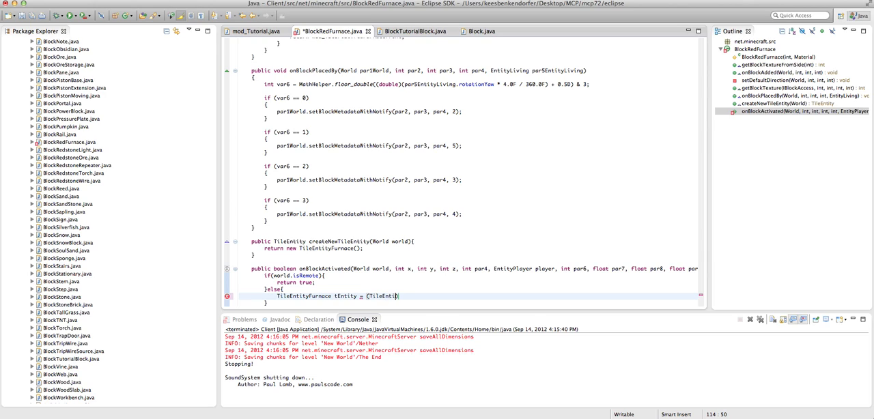
{"action": "type", "text": "tyFurnace"}
{"action": "type", "text": ")world.g"}
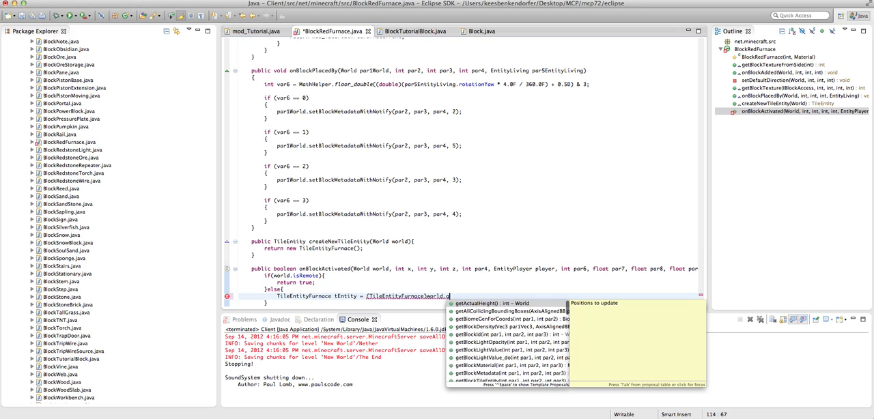
{"action": "type", "text": "etB"}
- Assign tEntity from (TileEntityFurnace)world.getBlockTileEntity(x, y, z) via content assist and save
{"action": "key", "text": "Down"}
{"action": "key", "text": "Down"}
{"action": "key", "text": "Down"}
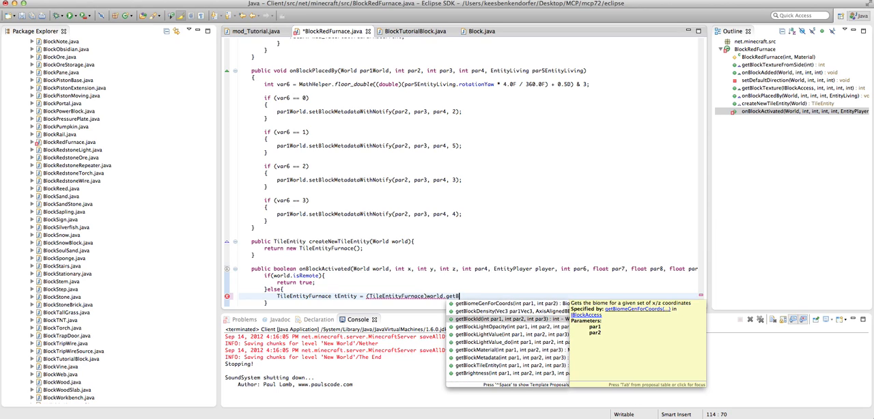
{"action": "key", "text": "Down"}
{"action": "key", "text": "Down"}
{"action": "key", "text": "Down"}
{"action": "key", "text": "Down"}
{"action": "key", "text": "Down"}
{"action": "key", "text": "Return"}
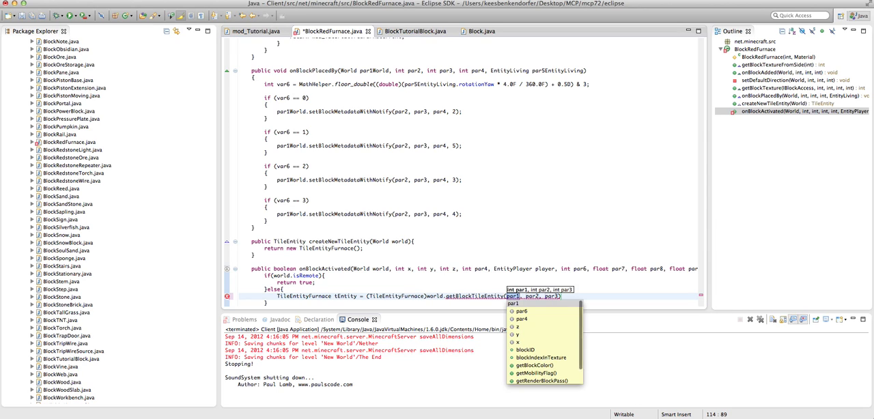
{"action": "type", "text": "x"}
{"action": "key", "text": "Return"}
{"action": "type", "text": "y"}
{"action": "key", "text": "Return"}
{"action": "type", "text": "z"}
{"action": "key", "text": "Return"}
{"action": "type", "text": ";"}
{"action": "key", "text": "super+s"}
{"action": "scroll", "coordinate": [355, 252], "scroll_direction": "down", "scroll_amount": 2}
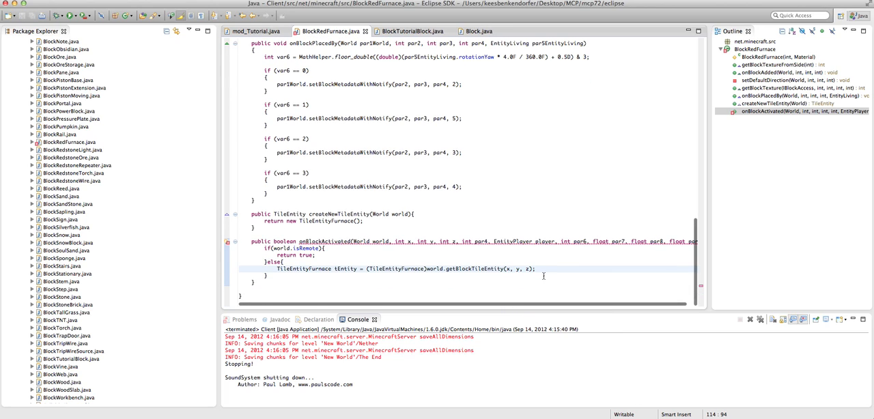
- Add a null check calling player.displayGUIFurnace(tEntity) when tEntity is non-null
{"action": "key", "text": "Return"}
{"action": "type", "text": "if("}
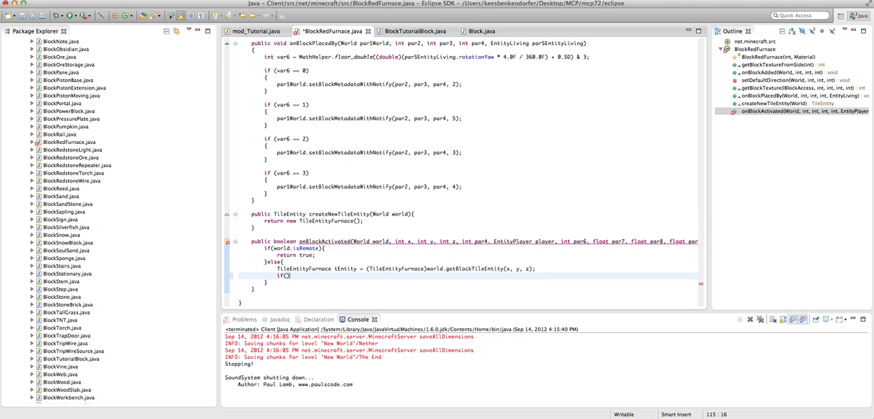
{"action": "type", "text": "tEntity "}
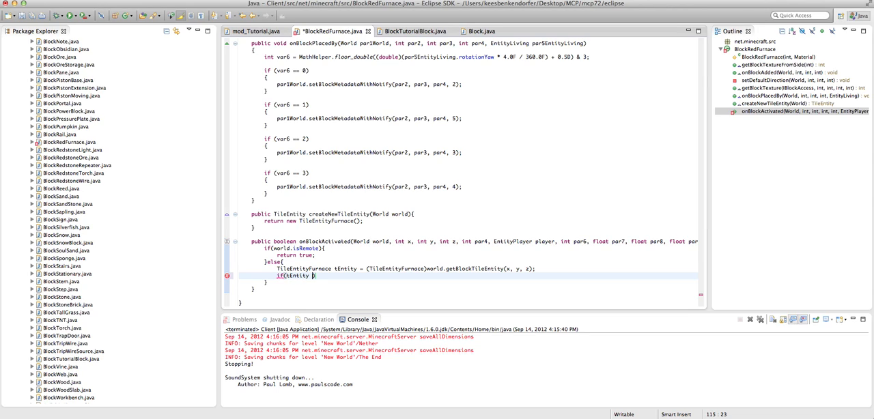
{"action": "type", "text": "!= null){"}
{"action": "key", "text": "Return"}
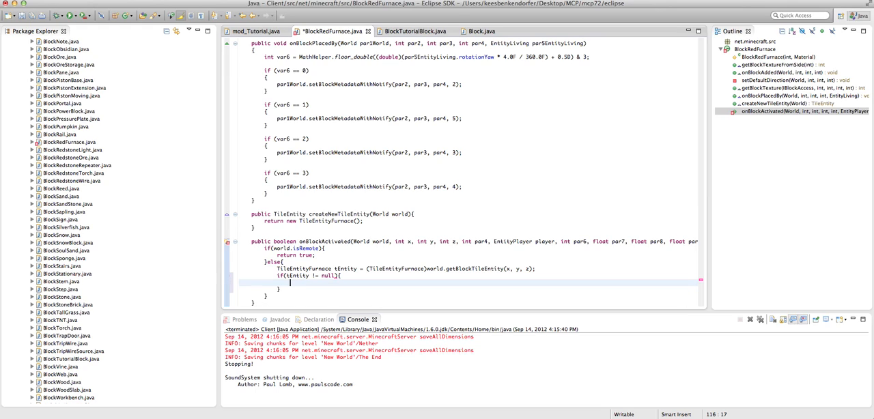
{"action": "type", "text": "r"}
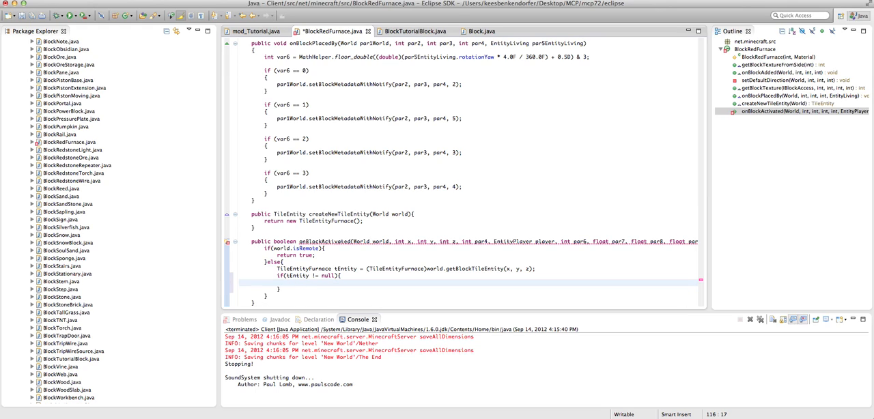
{"action": "type", "text": "layer.dis"}
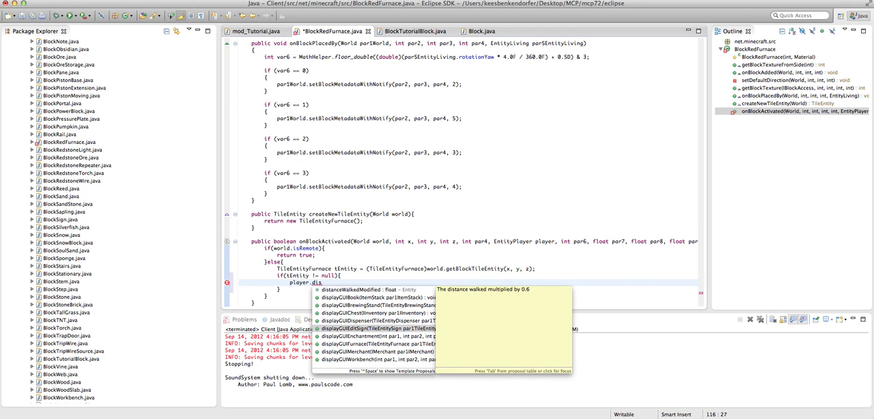
{"action": "key", "text": "Down"}
{"action": "key", "text": "Down"}
{"action": "key", "text": "Return"}
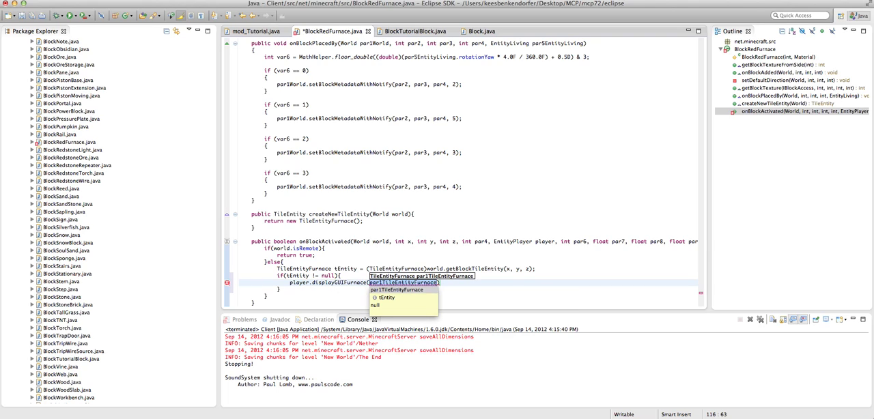
{"action": "type", "text": "tEntity"}
{"action": "key", "text": "Return"}
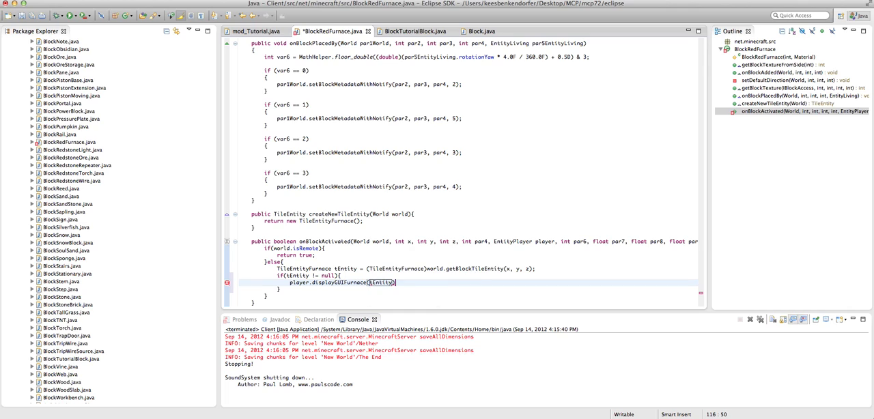
{"action": "type", "text": ";"}
- End onBlockActivated with return true and save BlockRedFurnace.java
{"action": "key", "text": "Down"}
{"action": "key", "text": "Return"}
{"action": "key", "text": "Return"}
{"action": "type", "text": "return true;"}
{"action": "key", "text": "ctrl+s"}
{"action": "scroll", "coordinate": [447, 215], "scroll_direction": "down", "scroll_amount": 5}
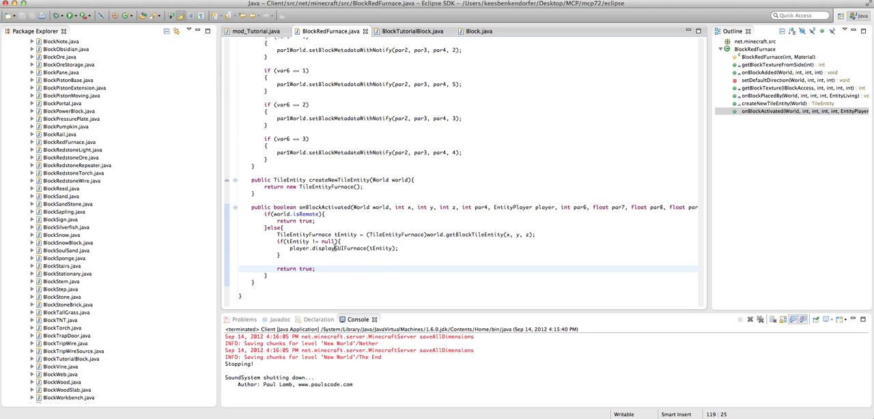
- Launch the client, enter the singleplayer world and walk around the red block pillar
{"action": "left_click", "coordinate": [69, 15]}
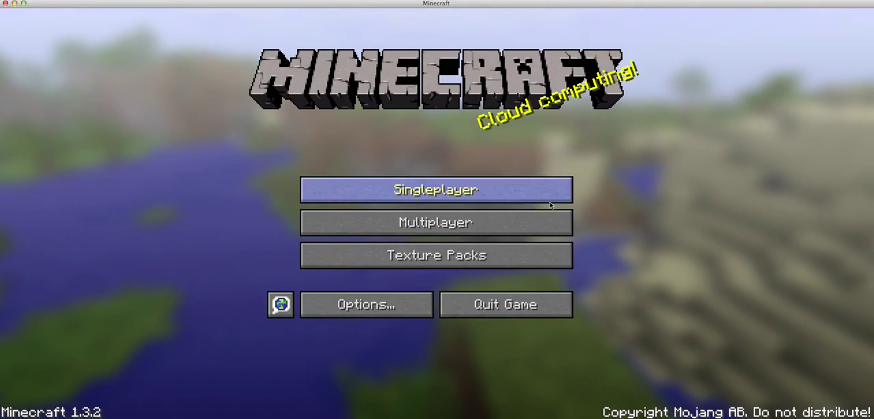
{"action": "left_click", "coordinate": [488, 195]}
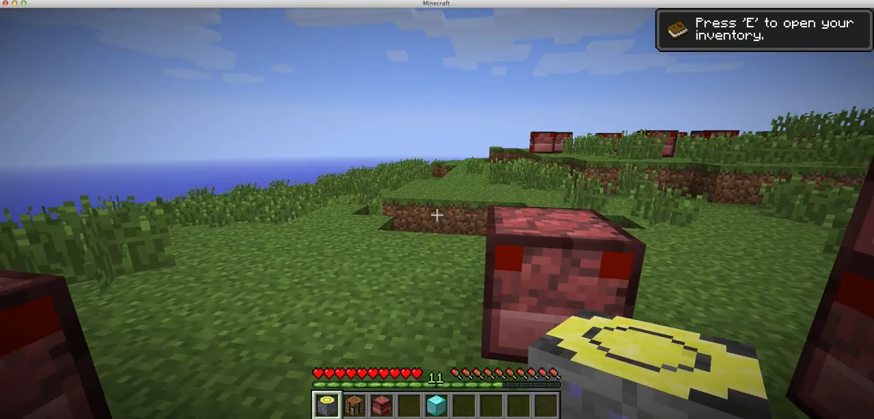
{"action": "key", "text": "w"}
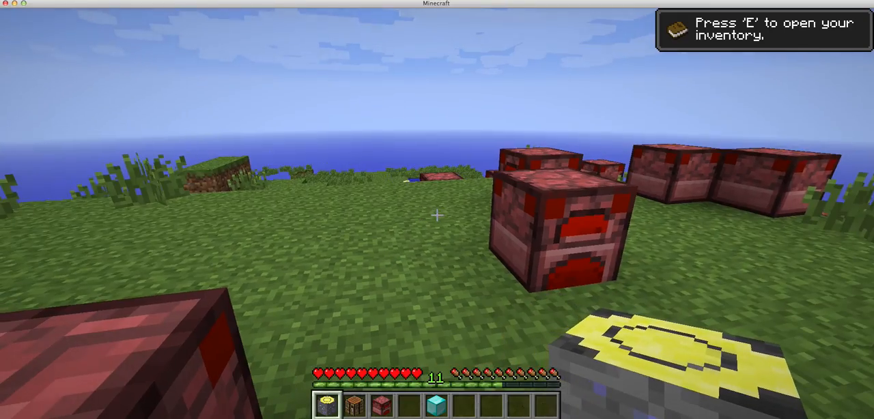
{"action": "key", "text": "w"}
{"action": "key", "text": "w"}
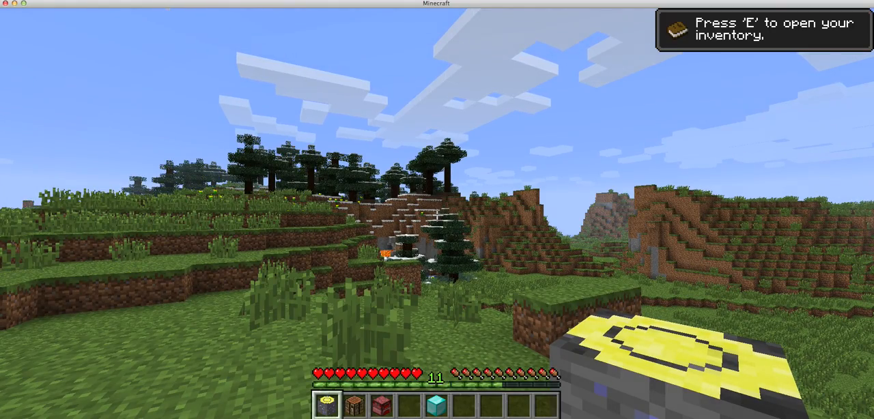
{"action": "key", "text": "w"}
{"action": "key", "text": "e"}
{"action": "key", "text": "e"}
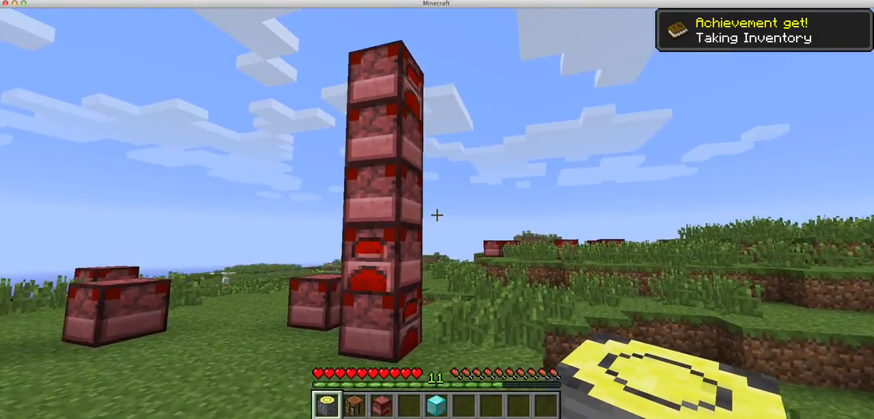
{"action": "key", "text": "w"}
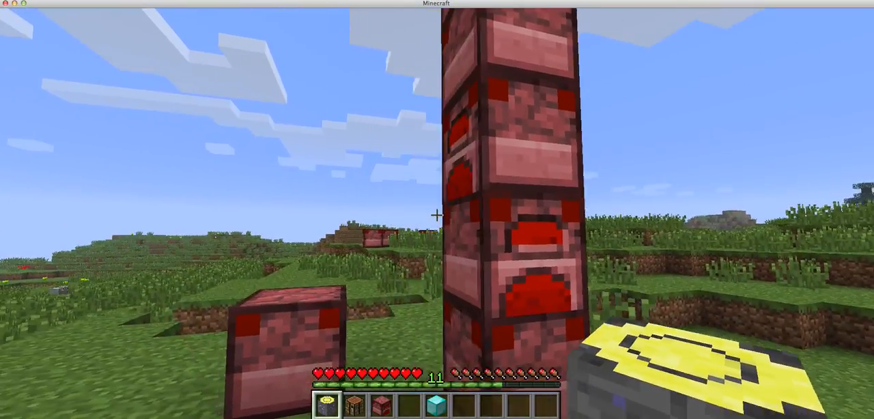
{"action": "key", "text": "8"}
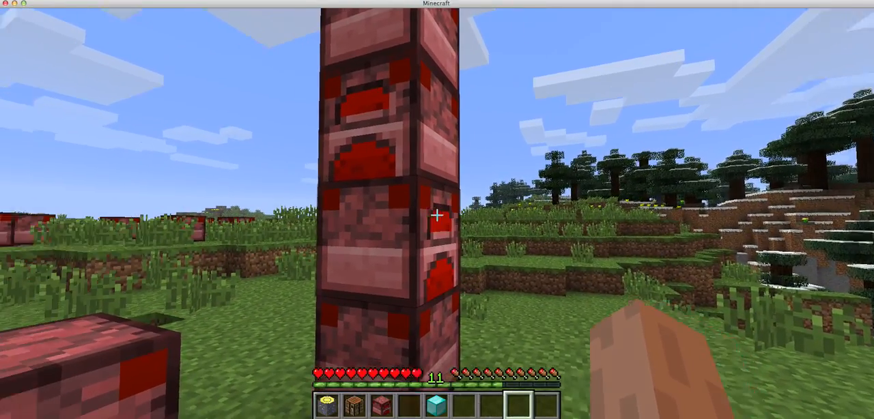
{"action": "key", "text": "d"}
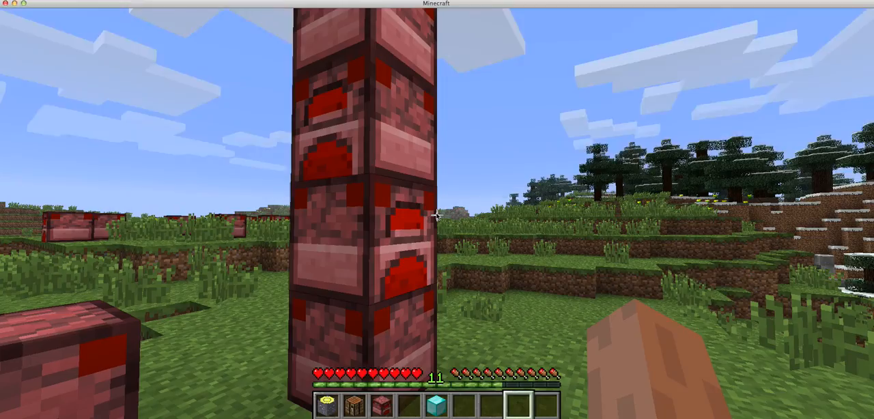
- Turn Music off in the game options and resume playing
{"action": "key", "text": "Escape"}
{"action": "left_click", "coordinate": [372, 232]}
{"action": "left_click_drag", "start_coordinate": [390, 96], "coordinate": [229, 92]}
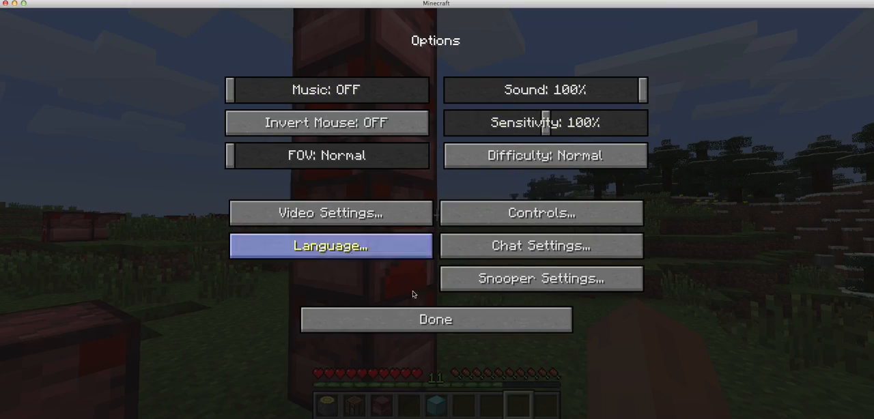
{"action": "left_click", "coordinate": [444, 329]}
{"action": "left_click", "coordinate": [421, 134]}
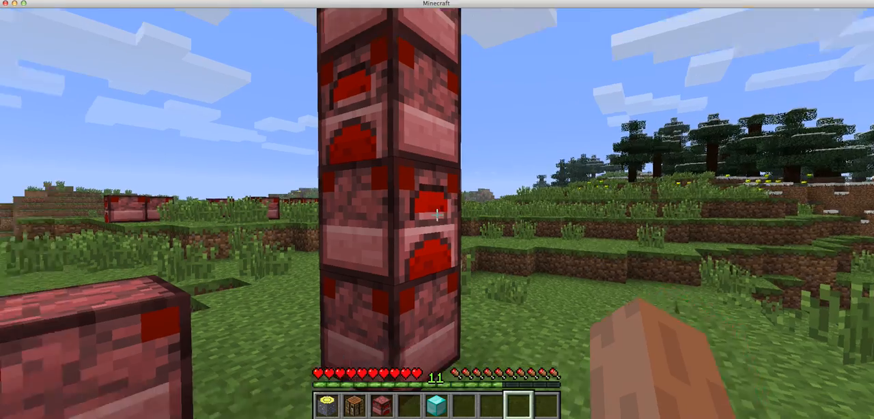
- Break the pillar's middle red blocks, re-place red furnace blocks, and bring up the game menu
{"action": "key", "text": "w"}
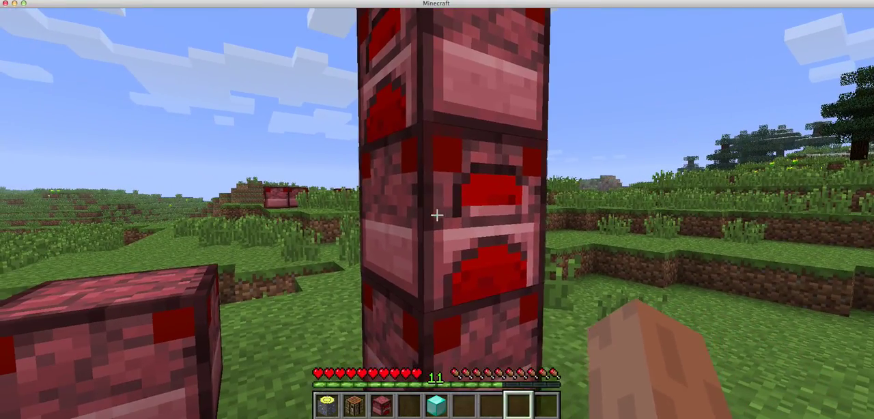
{"action": "left_click", "coordinate": [437, 215]}
{"action": "key", "text": "3"}
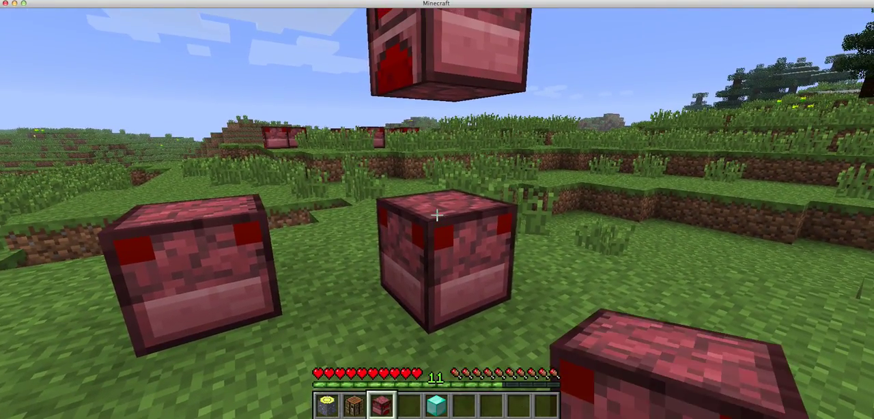
{"action": "right_click", "coordinate": [437, 215]}
{"action": "right_click", "coordinate": [437, 215]}
{"action": "key", "text": "w"}
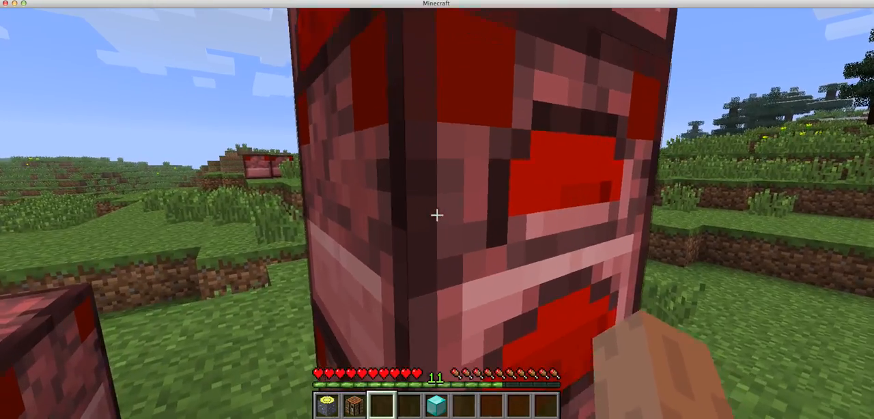
{"action": "key", "text": "s"}
{"action": "key", "text": "s"}
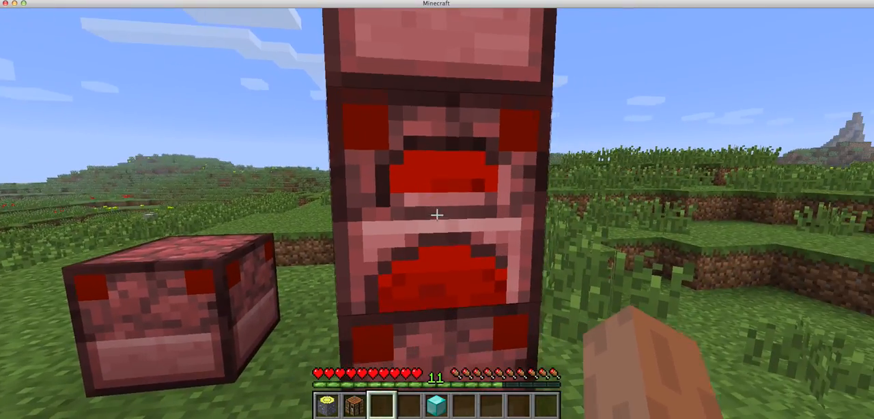
{"action": "key", "text": "Escape"}
- Save and quit to title, then quit the game back to Eclipse
{"action": "left_click", "coordinate": [435, 263]}
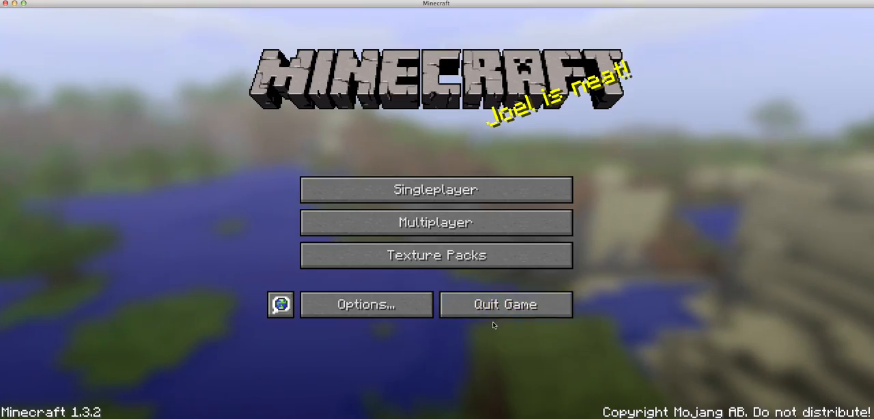
{"action": "left_click", "coordinate": [505, 304]}
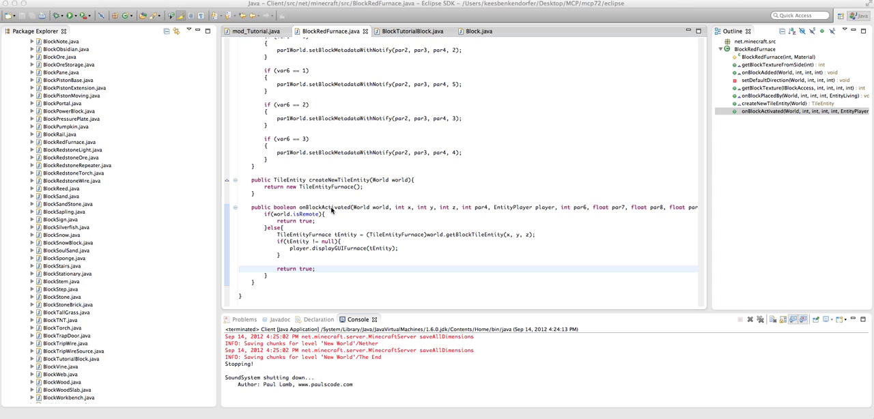
{"action": "scroll", "coordinate": [349, 205], "scroll_direction": "right", "scroll_amount": 2}
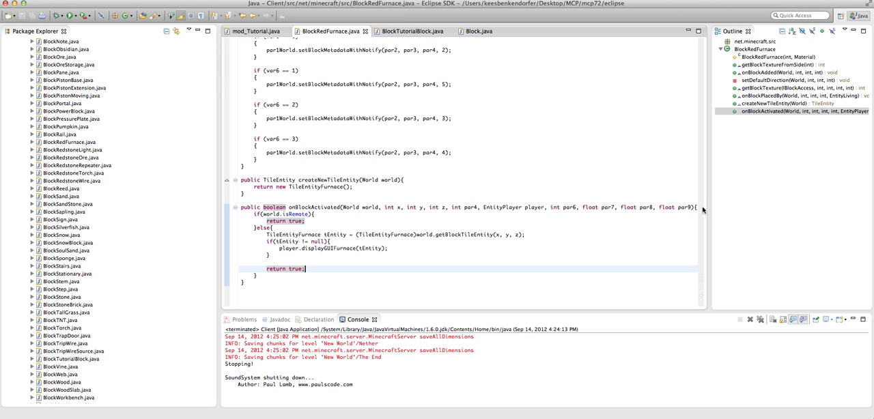
{"action": "scroll", "coordinate": [684, 207], "scroll_direction": "left", "scroll_amount": 2}
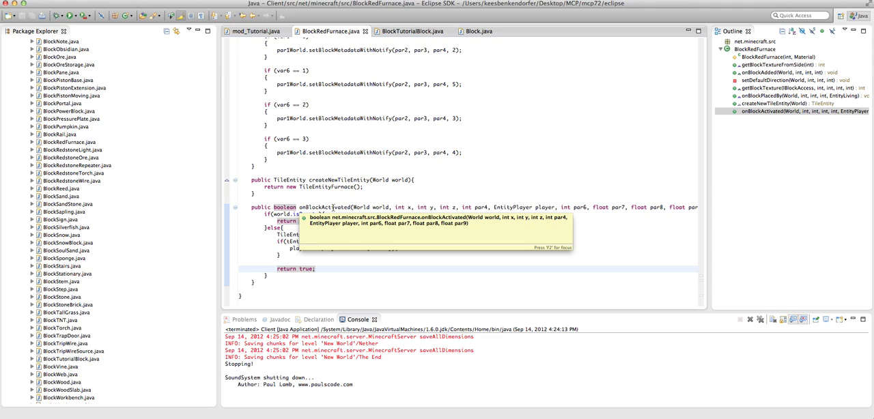
{"action": "mouse_move", "coordinate": [326, 207]}
{"action": "scroll", "coordinate": [333, 207], "scroll_direction": "up", "scroll_amount": 10}
{"action": "scroll", "coordinate": [333, 207], "scroll_direction": "up", "scroll_amount": 10}
{"action": "scroll", "coordinate": [333, 207], "scroll_direction": "down", "scroll_amount": 10}
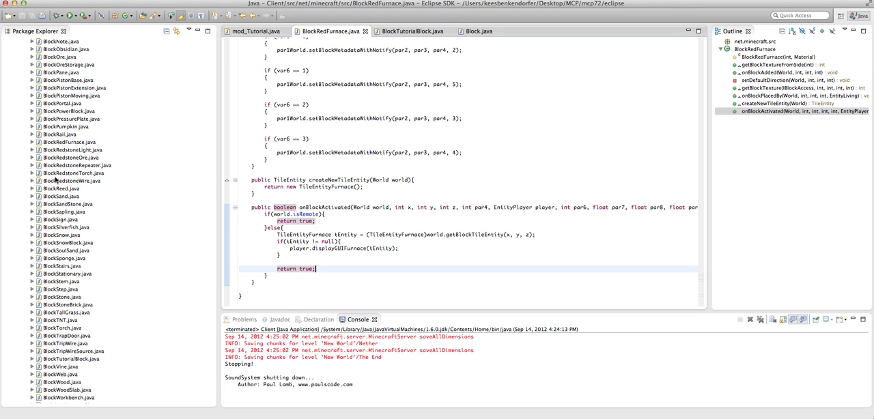
{"action": "scroll", "coordinate": [68, 175], "scroll_direction": "up", "scroll_amount": 5}
{"action": "scroll", "coordinate": [75, 171], "scroll_direction": "up", "scroll_amount": 3}
{"action": "scroll", "coordinate": [82, 167], "scroll_direction": "up", "scroll_amount": 5}
{"action": "scroll", "coordinate": [85, 166], "scroll_direction": "up", "scroll_amount": 5}
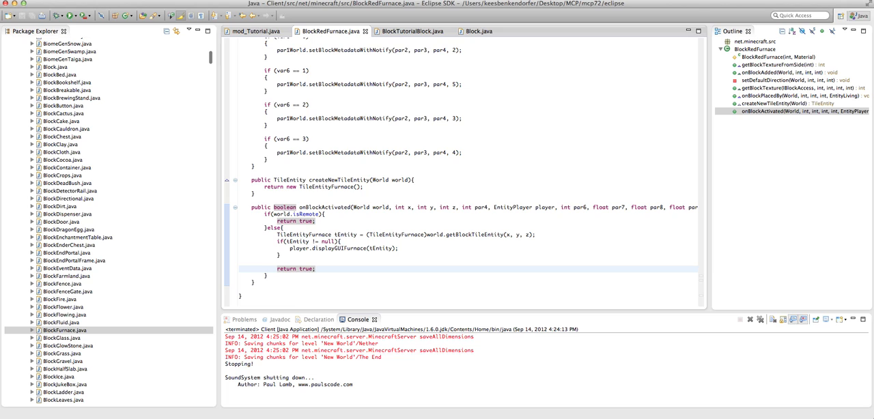
- Review BlockFurnace.java's onBlockActivated signature, then show BlockTutorialBlock.java
{"action": "double_click", "coordinate": [65, 330]}
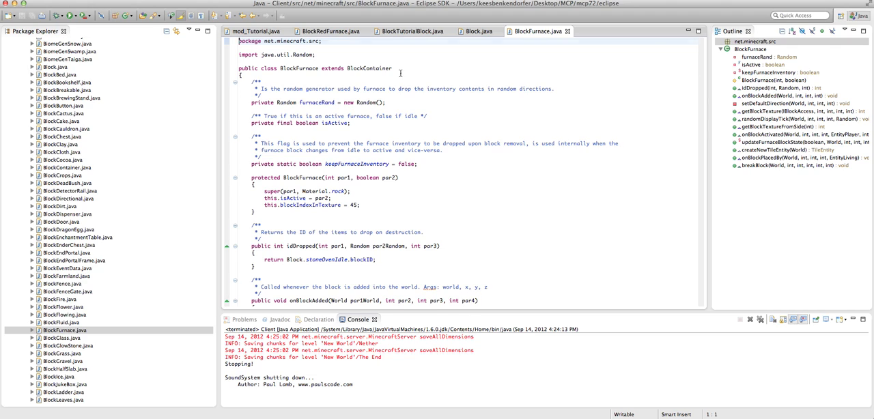
{"action": "scroll", "coordinate": [401, 73], "scroll_direction": "down", "scroll_amount": 10}
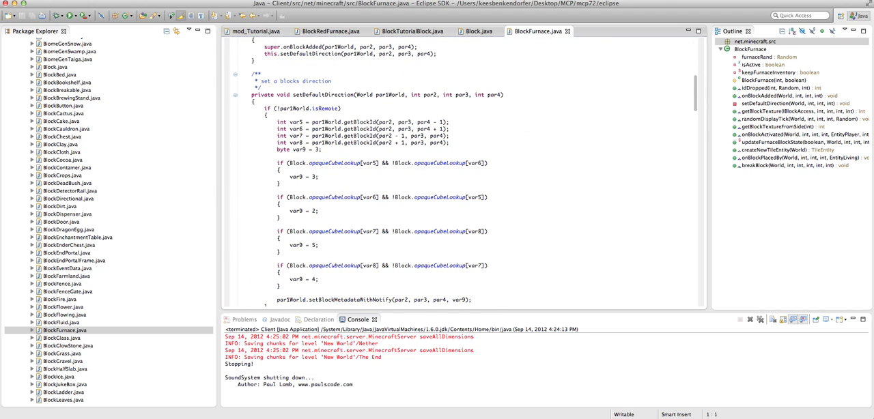
{"action": "left_click", "coordinate": [759, 134]}
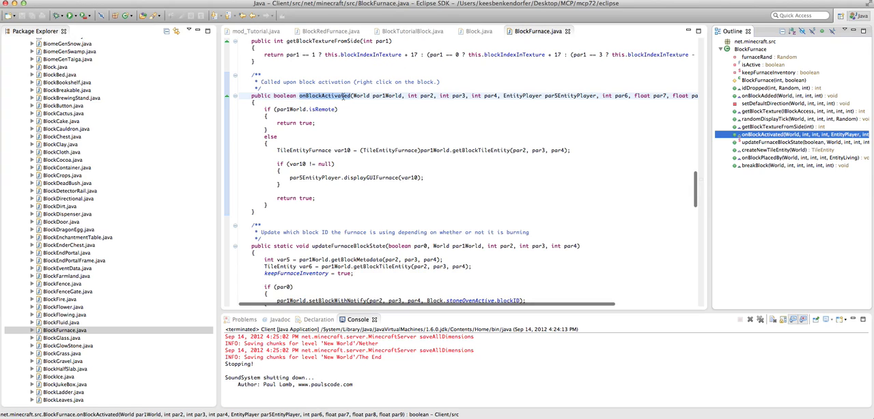
{"action": "left_click_drag", "start_coordinate": [299, 96], "coordinate": [650, 96]}
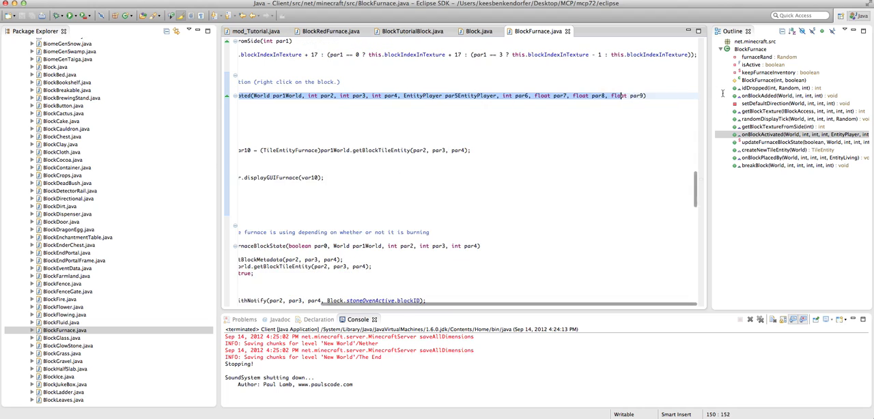
{"action": "left_click", "coordinate": [412, 32]}
{"action": "scroll", "coordinate": [409, 122], "scroll_direction": "down", "scroll_amount": 3}
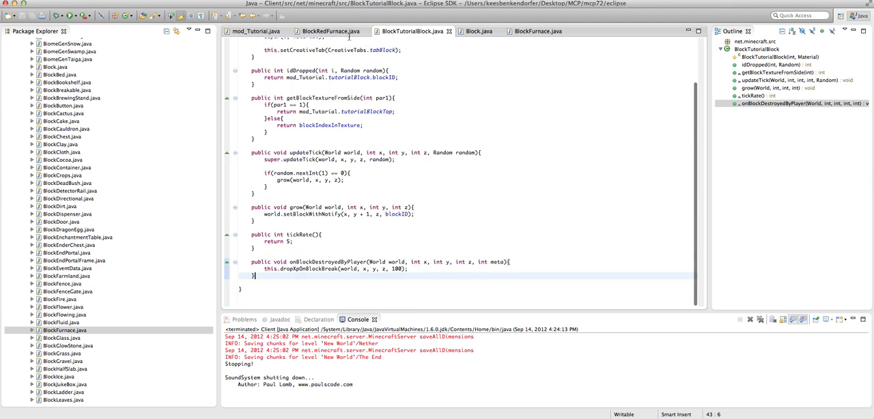
- Replace BlockRedFurnace's onBlockActivated signature line with the pasted correct one
{"action": "left_click", "coordinate": [330, 32]}
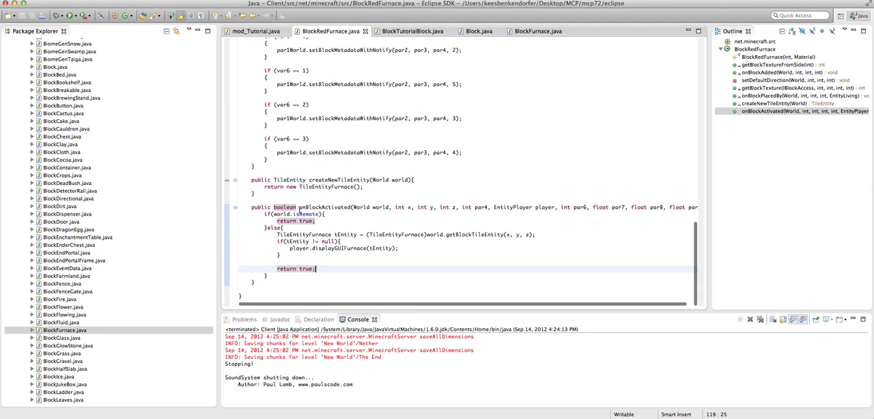
{"action": "mouse_move", "coordinate": [299, 207]}
{"action": "left_mouse_down"}
{"action": "mouse_move", "coordinate": [718, 210]}
{"action": "mouse_move", "coordinate": [695, 208]}
{"action": "left_mouse_up"}
{"action": "key", "text": "super+v"}
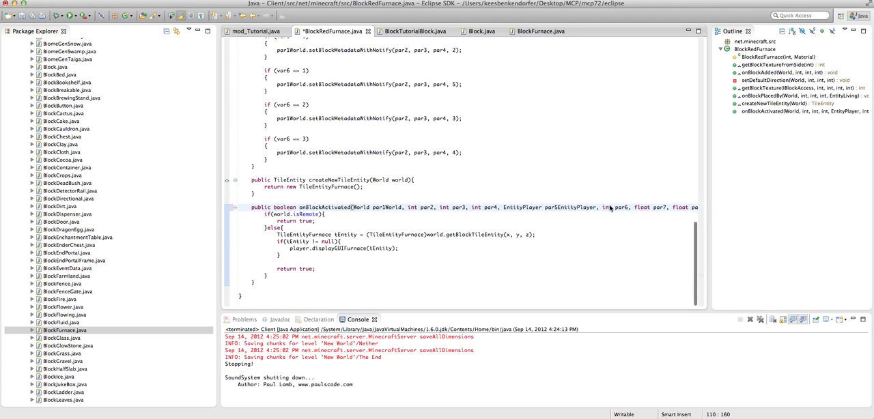
- Rename parameters par2–par4 to x, y, z, fixing spacing around z
{"action": "left_click_drag", "start_coordinate": [434, 207], "coordinate": [420, 208]}
{"action": "type", "text": "x"}
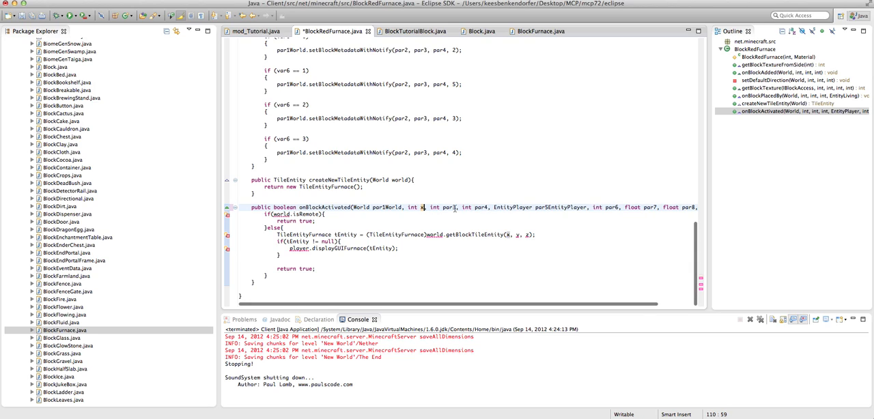
{"action": "double_click", "coordinate": [455, 208]}
{"action": "type", "text": "y"}
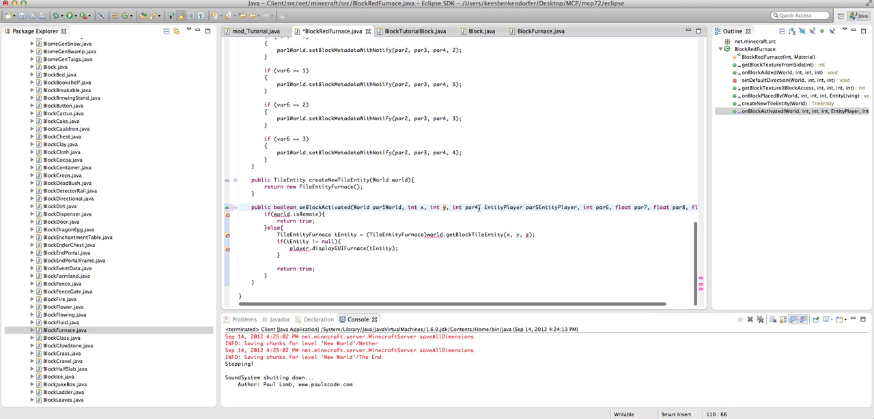
{"action": "left_click_drag", "start_coordinate": [478, 209], "coordinate": [438, 208]}
{"action": "type", "text": "z"}
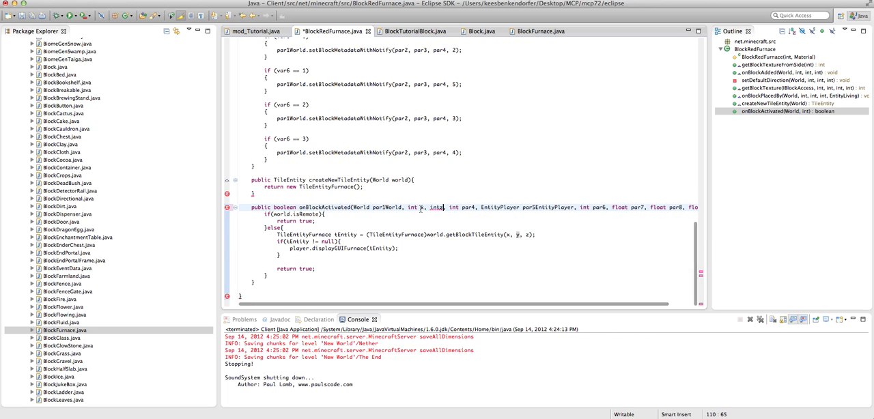
{"action": "key", "text": "Left"}
{"action": "left_click", "coordinate": [424, 208]}
{"action": "key", "text": "BackSpace"}
{"action": "type", "text": "y"}
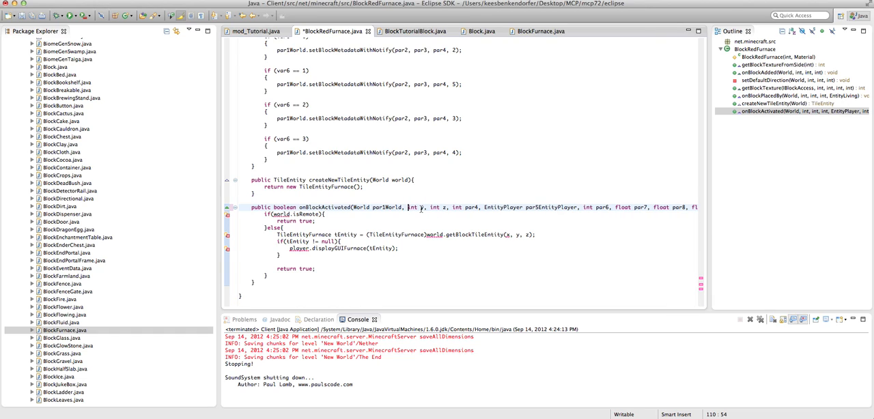
{"action": "double_click", "coordinate": [468, 208]}
{"action": "type", "text": "z"}
{"action": "left_click", "coordinate": [443, 209]}
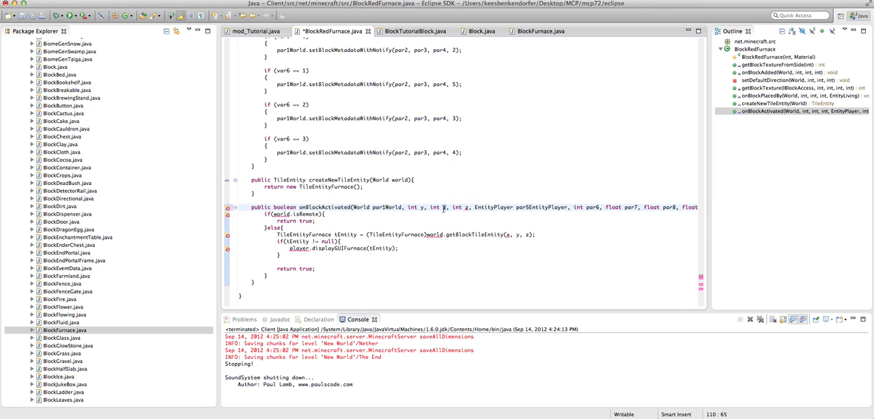
{"action": "type", "text": "x"}
{"action": "scroll", "coordinate": [479, 207], "scroll_direction": "right", "scroll_amount": 3}
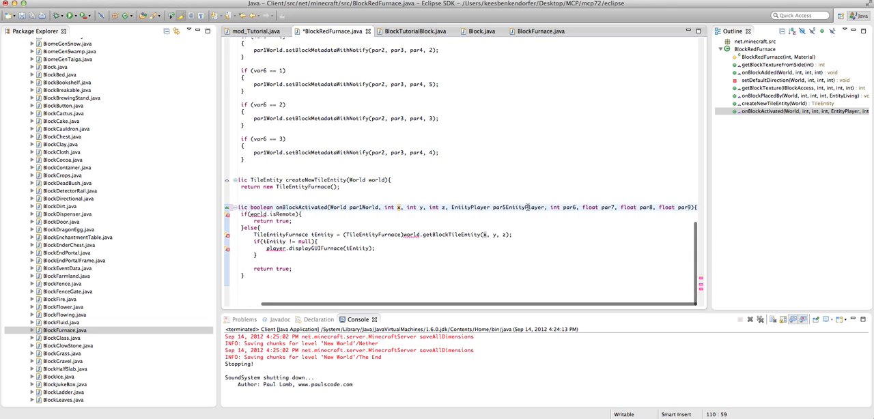
- Rename par5EntityPlayer to player and par1World to world, save, and launch the client
{"action": "left_click_drag", "start_coordinate": [544, 207], "coordinate": [496, 208]}
{"action": "type", "text": "player"}
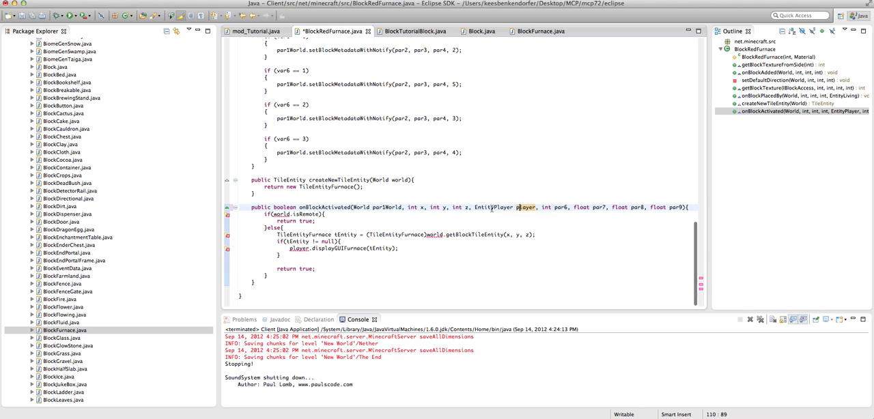
{"action": "double_click", "coordinate": [386, 207]}
{"action": "type", "text": "world"}
{"action": "key", "text": "ctrl+s"}
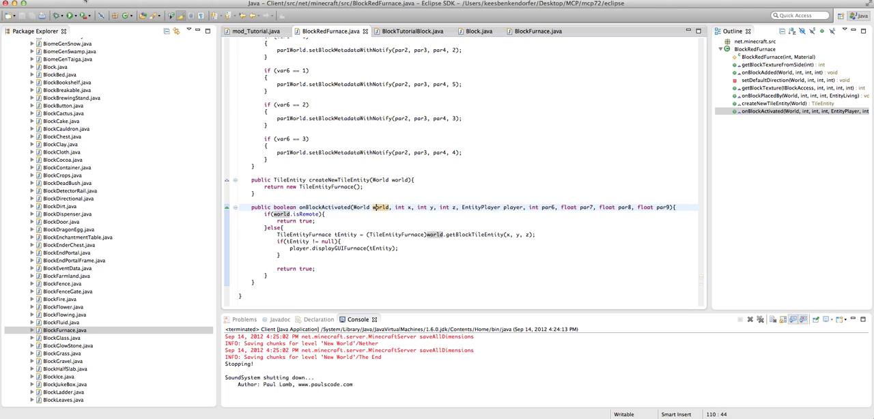
{"action": "left_click", "coordinate": [73, 15]}
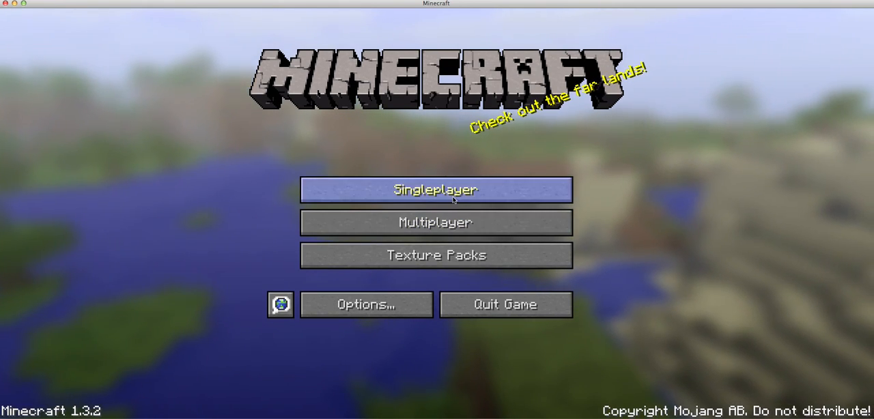
- Load New World and confirm right-clicking the red furnace block opens the Furnace window, twice
{"action": "left_click", "coordinate": [443, 201]}
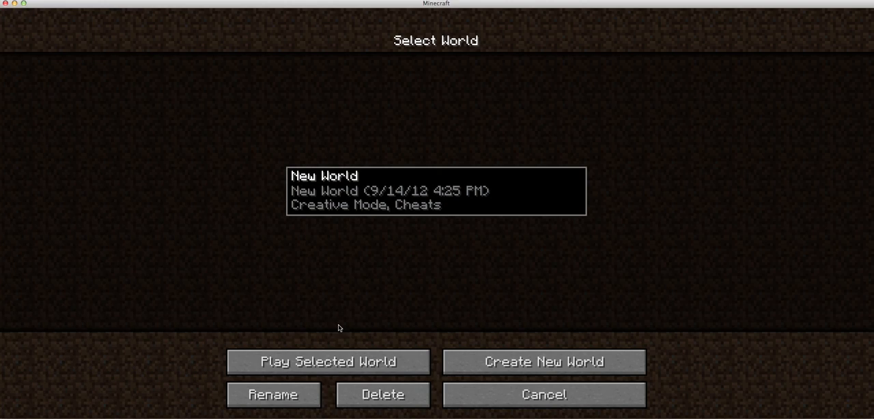
{"action": "left_click", "coordinate": [324, 360]}
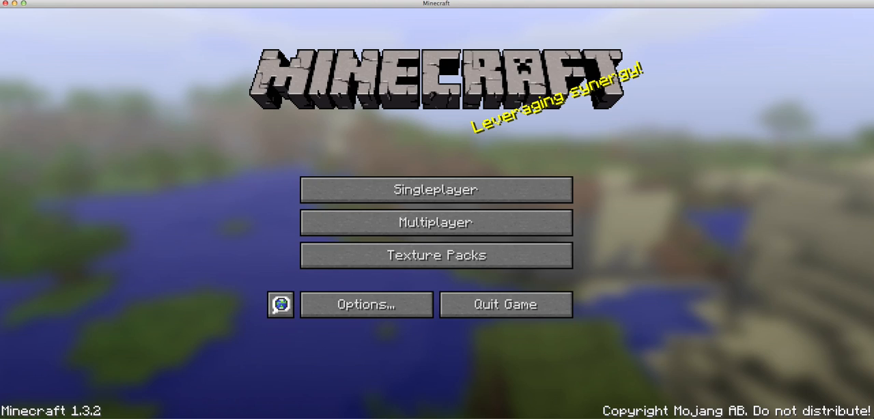
{"action": "right_click", "coordinate": [437, 210]}
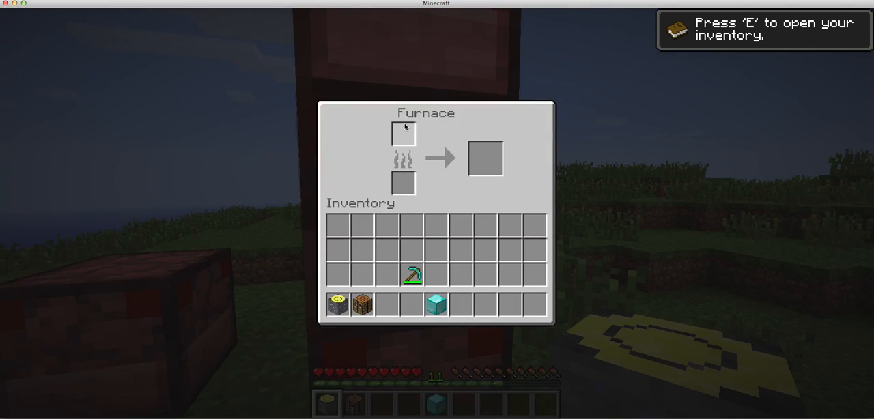
{"action": "key", "text": "e"}
{"action": "right_click", "coordinate": [437, 210]}
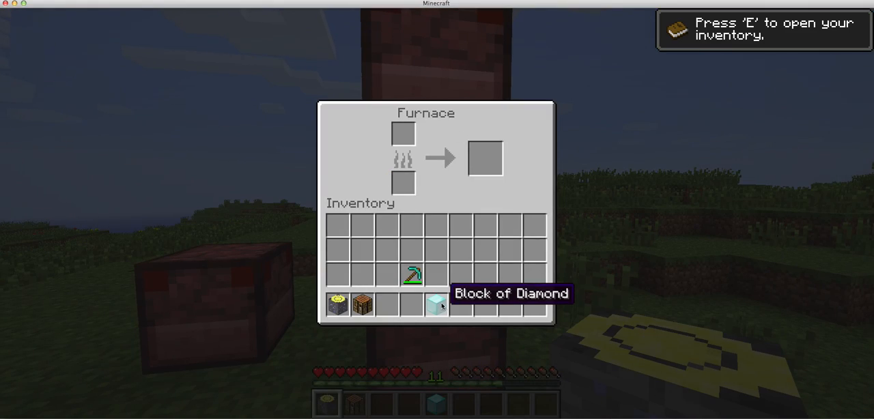
{"action": "key", "text": "e"}
{"action": "key", "text": "e"}
{"action": "type", "text": "e"}
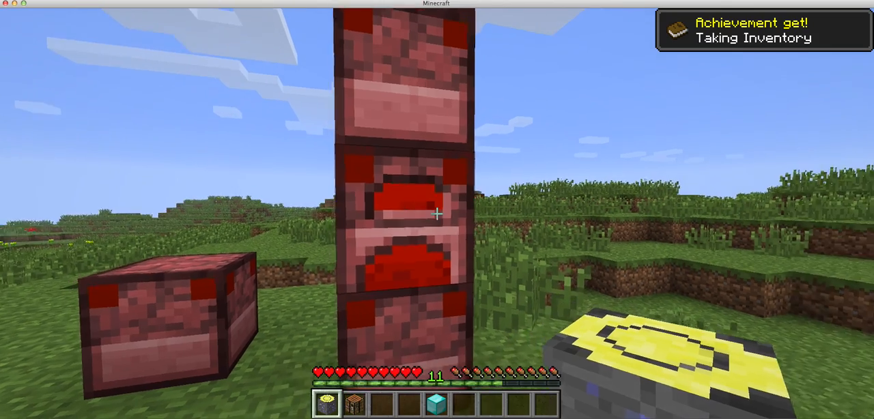
{"action": "type", "text": "/gamemode 1"}
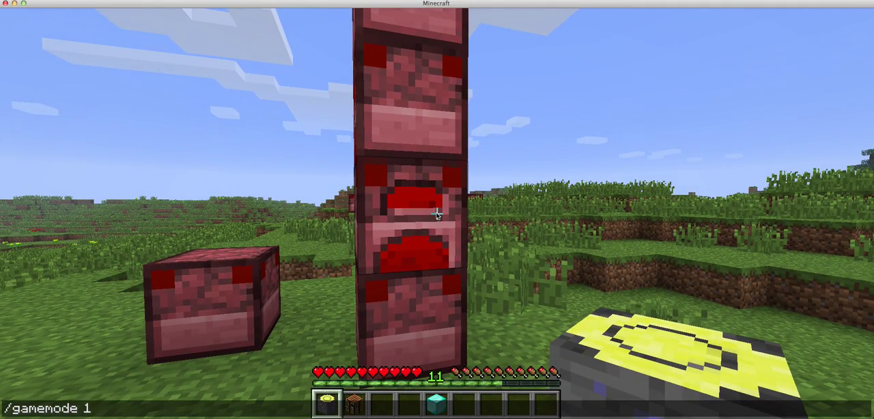
- Run the gamemode command and grab stacks of iron ore and coal from the creative inventory into the hotbar
{"action": "key", "text": "Return"}
{"action": "key", "text": "e"}
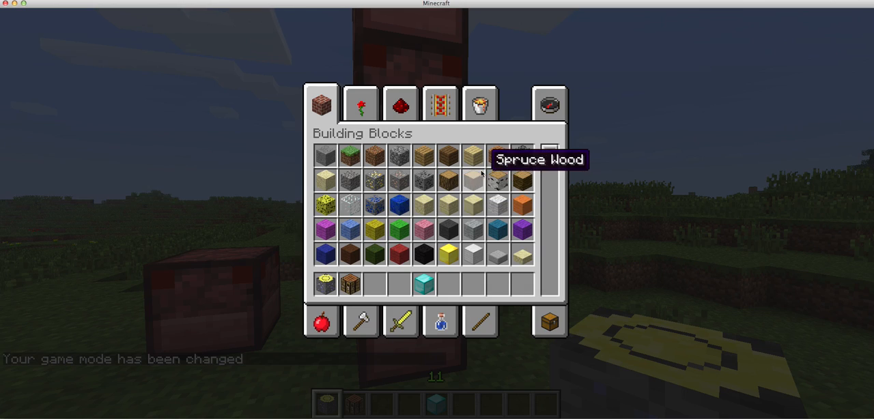
{"action": "left_click", "coordinate": [422, 180], "text": "shift"}
{"action": "left_click", "coordinate": [400, 285]}
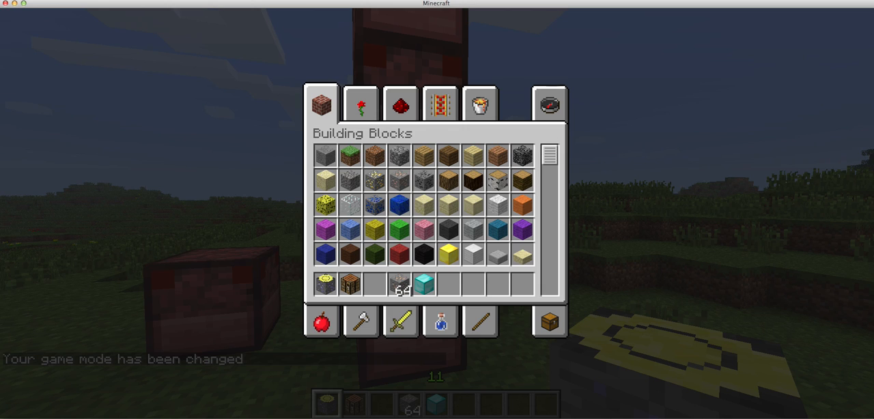
{"action": "left_click", "coordinate": [552, 105]}
{"action": "type", "text": "coal"}
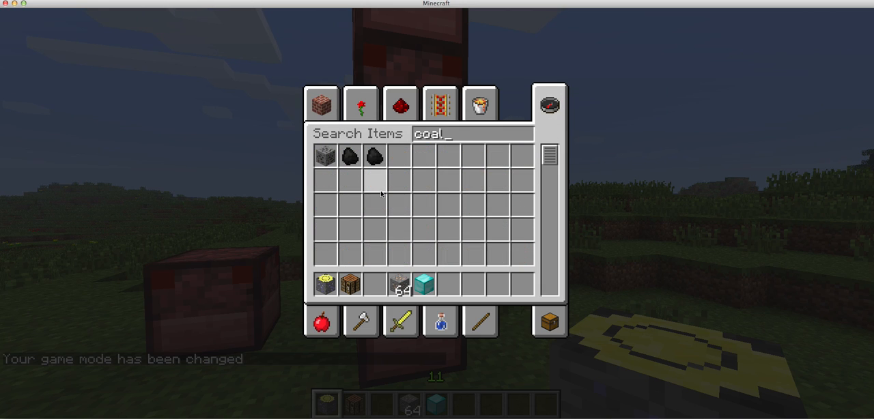
{"action": "left_click", "coordinate": [350, 156]}
{"action": "left_click", "coordinate": [374, 285]}
{"action": "type", "text": "e"}
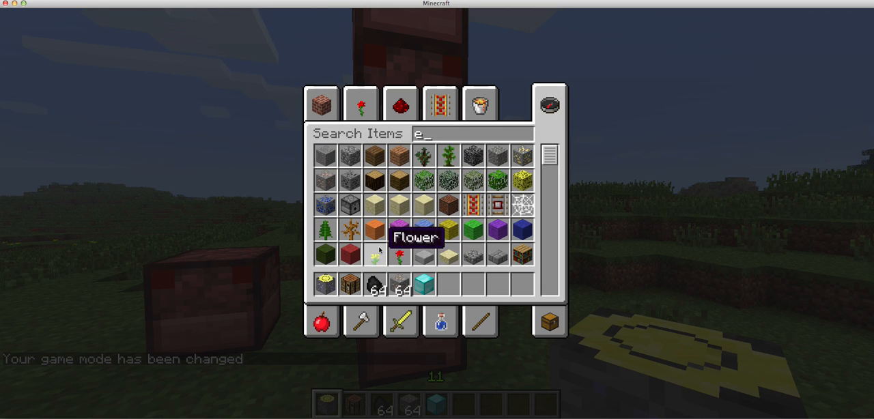
{"action": "key", "text": "Escape"}
- Load the red furnace with the ore in the input slot and coal as fuel, then let it burn
{"action": "right_click", "coordinate": [437, 209]}
{"action": "left_click", "coordinate": [412, 305]}
{"action": "left_click", "coordinate": [403, 135]}
{"action": "left_click", "coordinate": [386, 305]}
{"action": "left_click", "coordinate": [403, 183]}
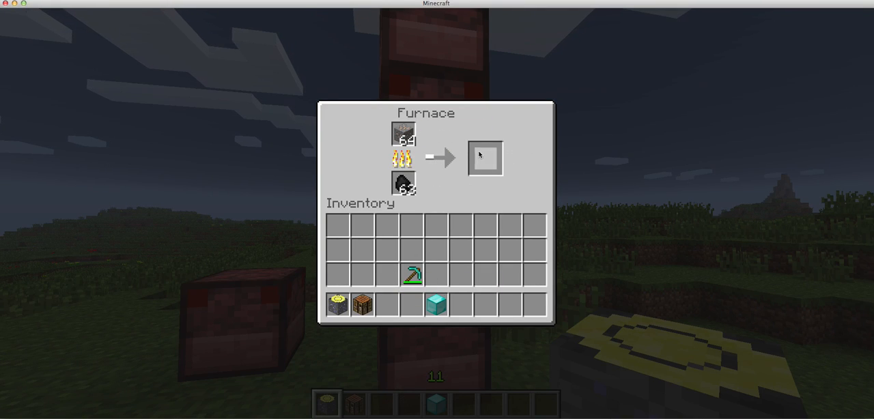
{"action": "key", "text": "Escape"}
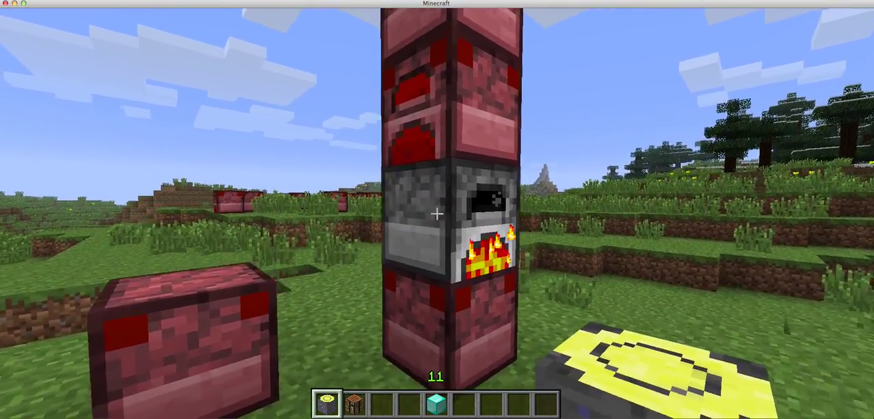
{"action": "right_click", "coordinate": [437, 214]}
{"action": "key", "text": "Escape"}
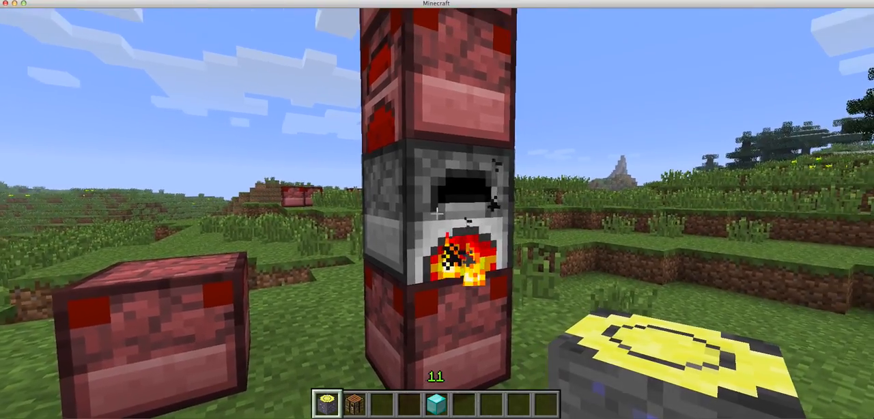
{"action": "key", "text": "s"}
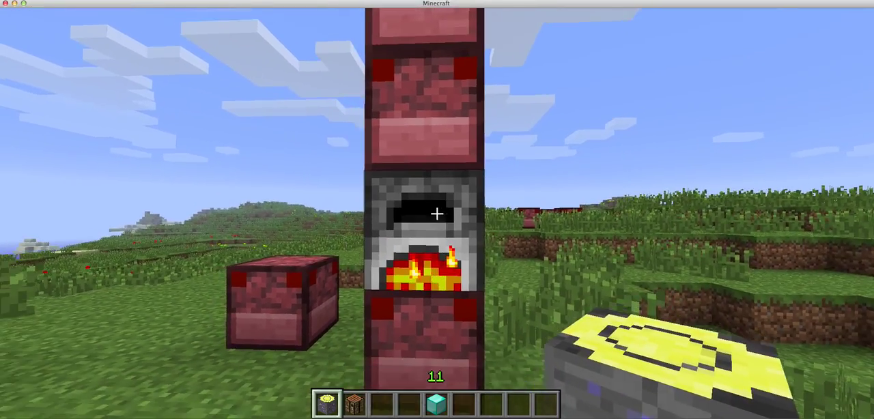
- Take the smelted Iron Ingot from the furnace, then Save and Quit the world and Quit Game
{"action": "right_click", "coordinate": [437, 213]}
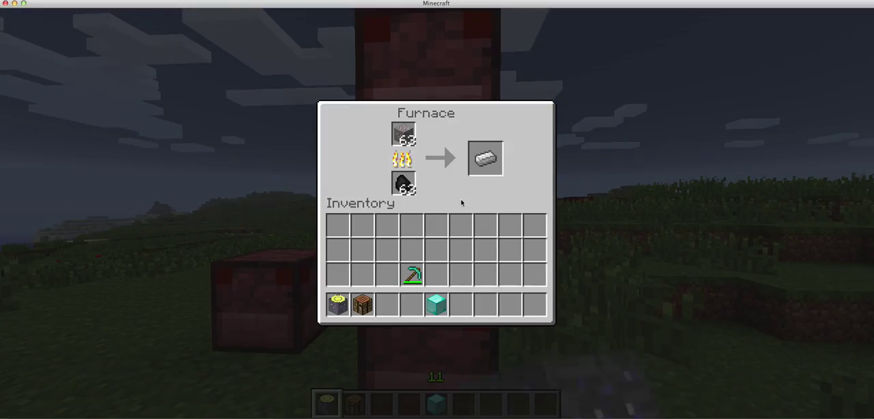
{"action": "left_click", "coordinate": [485, 158], "text": "shift"}
{"action": "key", "text": "Escape"}
{"action": "key", "text": "Escape"}
{"action": "left_click", "coordinate": [441, 273]}
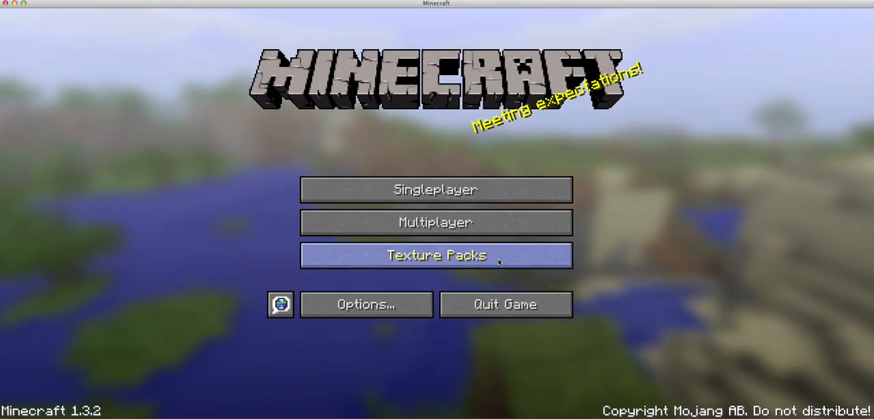
{"action": "left_click", "coordinate": [499, 301]}
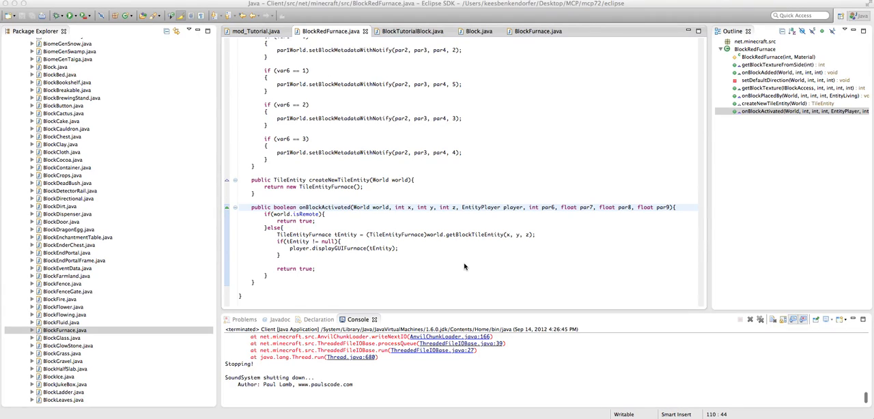